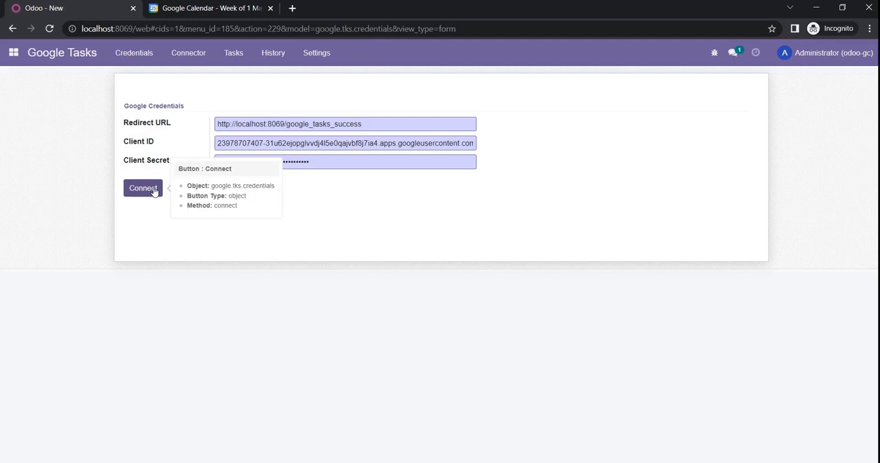
# Connect Google Tasks with the entered credentials, proceed past the unverified-app warning, and grant Sync Google App access to the account's tasks
pyautogui.click(155, 191)
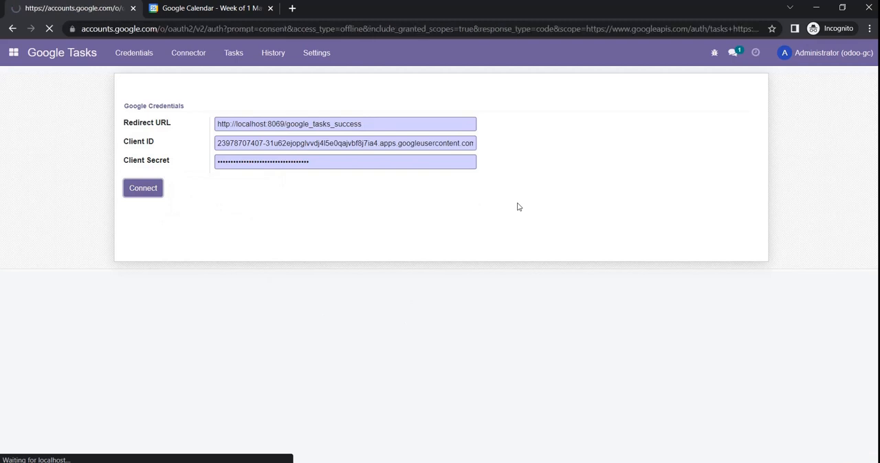
pyautogui.click(411, 227)
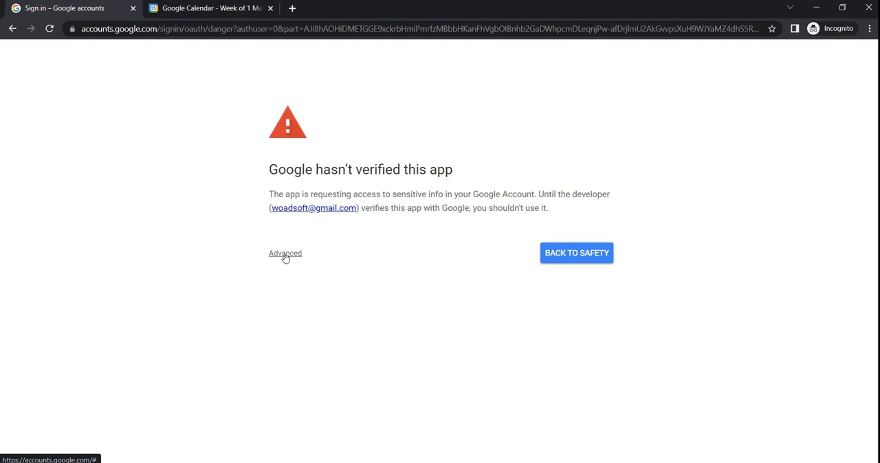
pyautogui.click(285, 255)
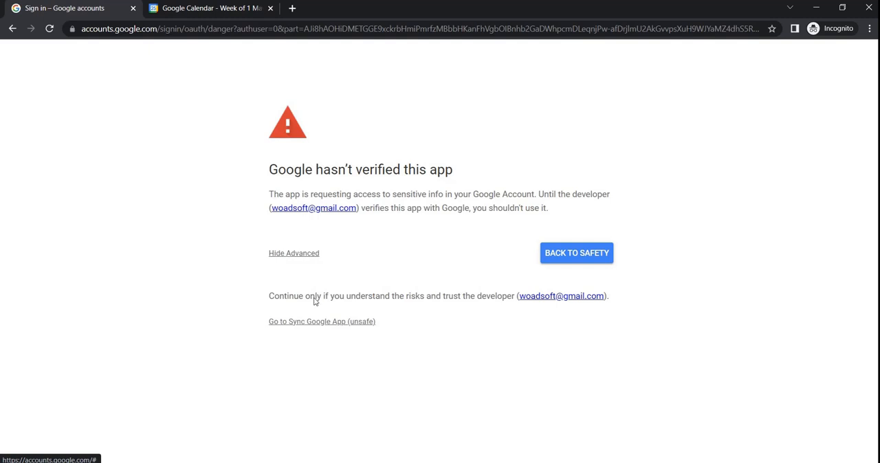
pyautogui.click(348, 322)
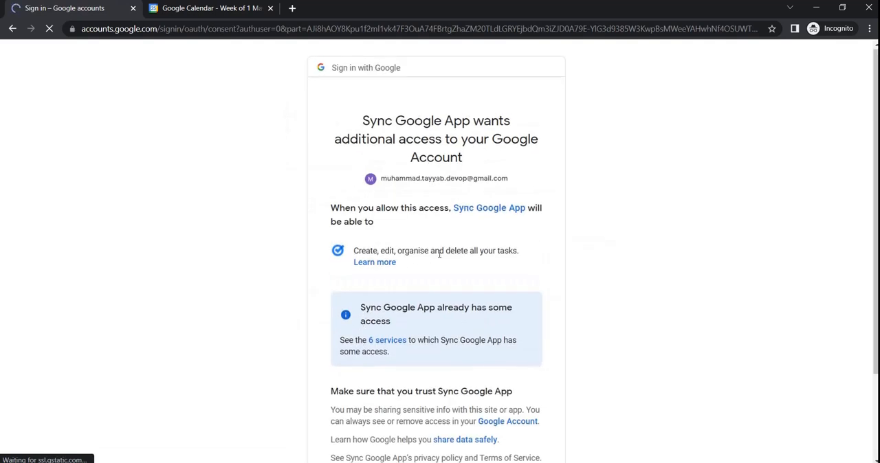
pyautogui.scroll(-2, 565, 234)
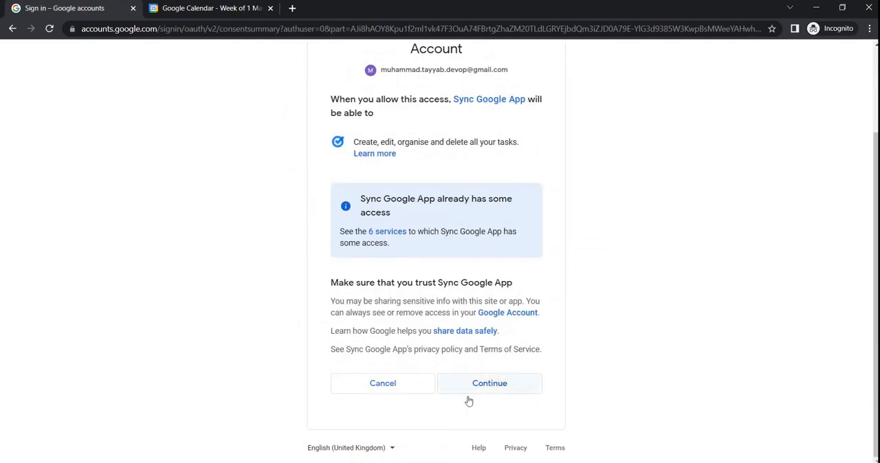
pyautogui.click(496, 387)
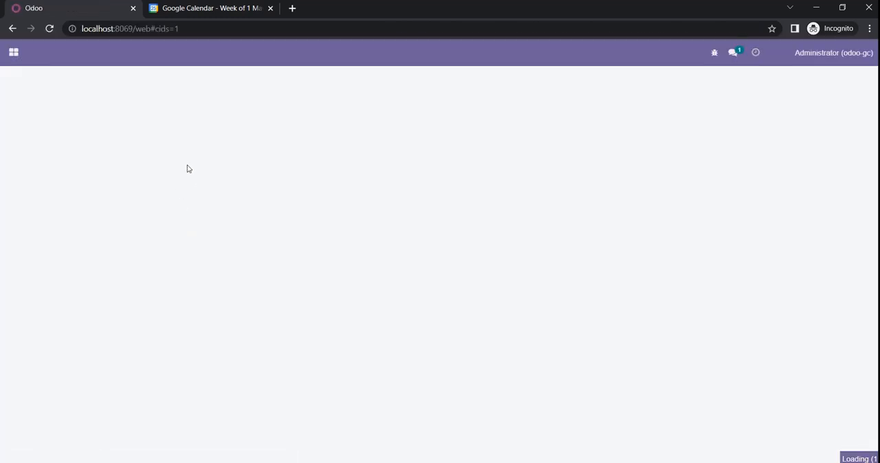
# Open the Google Tasks connector and examine its date filtration options
pyautogui.click(20, 56)
pyautogui.click(46, 167)
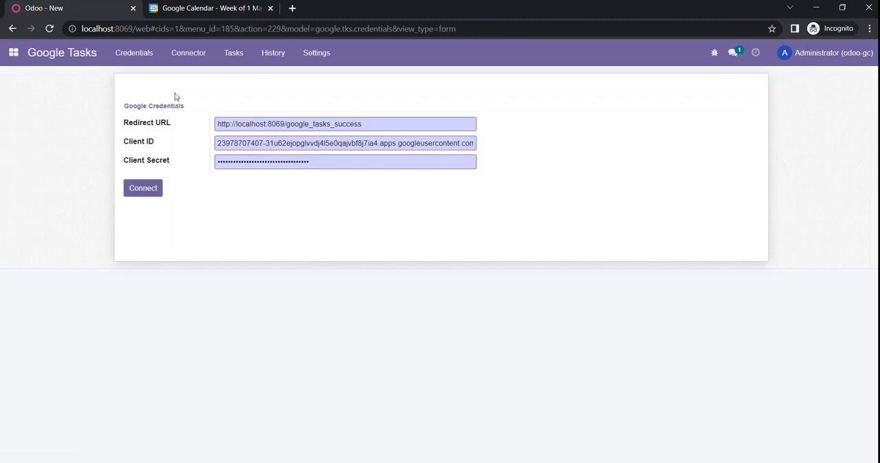
pyautogui.click(194, 64)
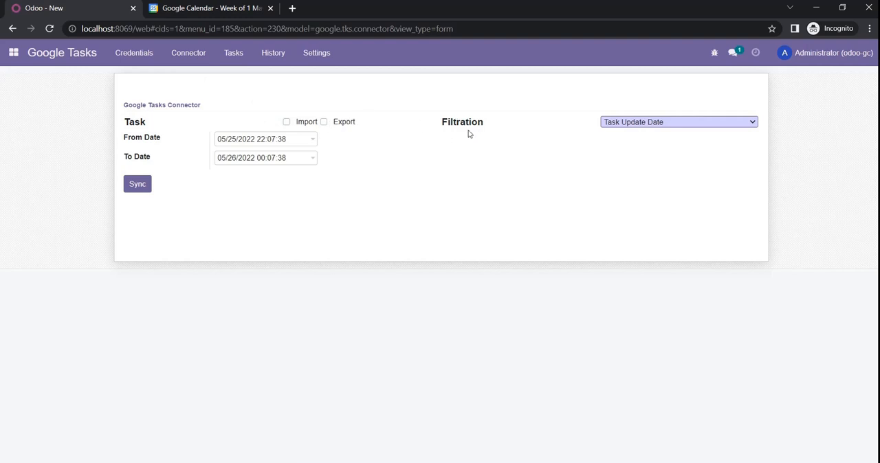
pyautogui.click(678, 126)
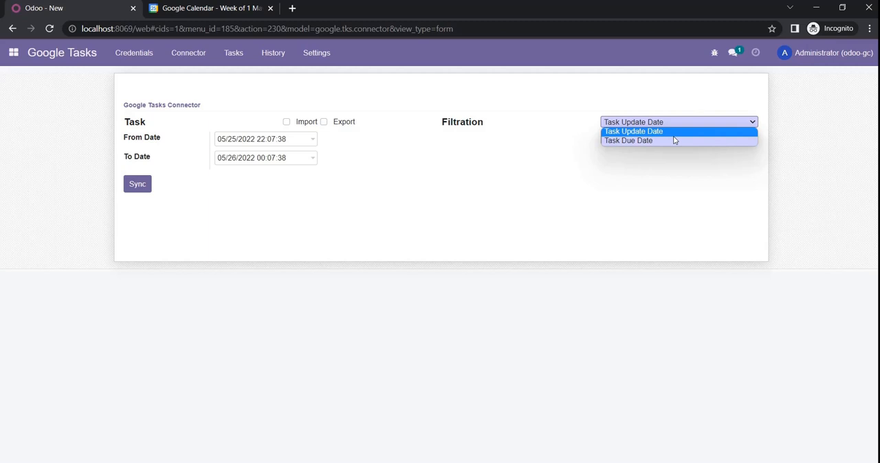
pyautogui.click(487, 185)
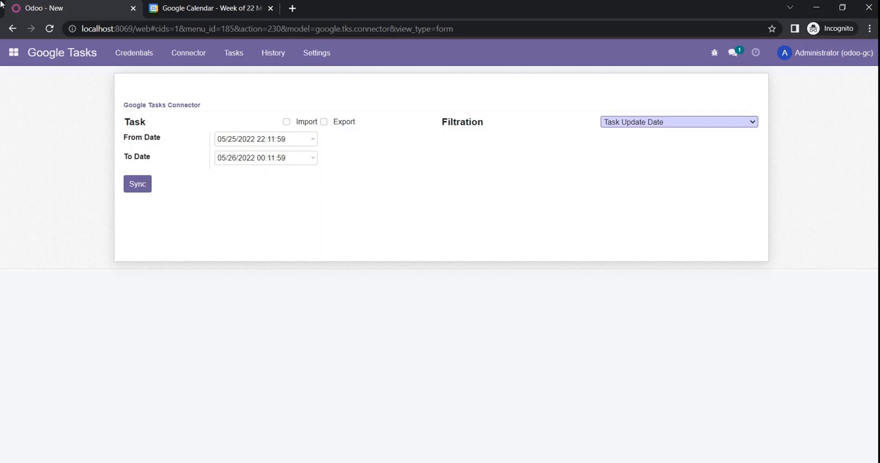
# Start a new record in the Google Tasks task list
pyautogui.click(235, 50)
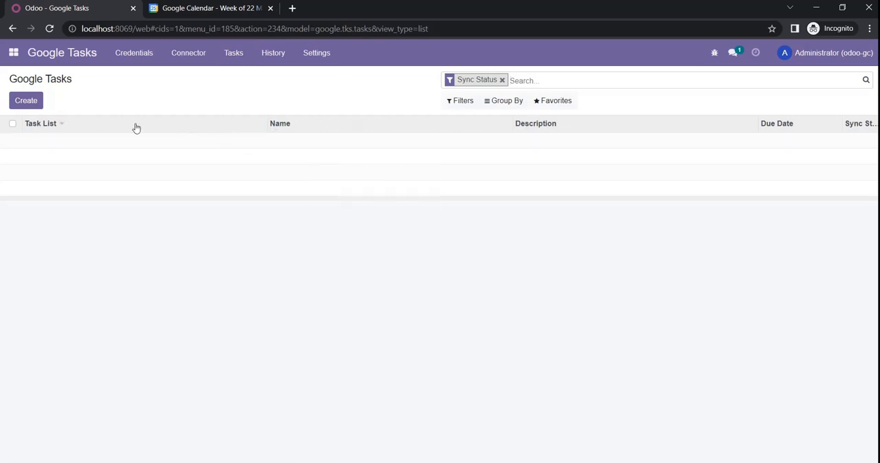
pyautogui.moveTo(130, 123)
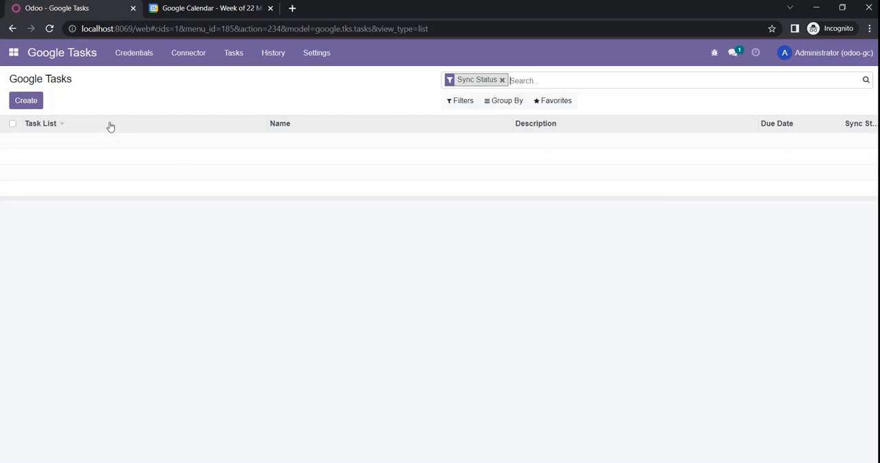
pyautogui.click(30, 104)
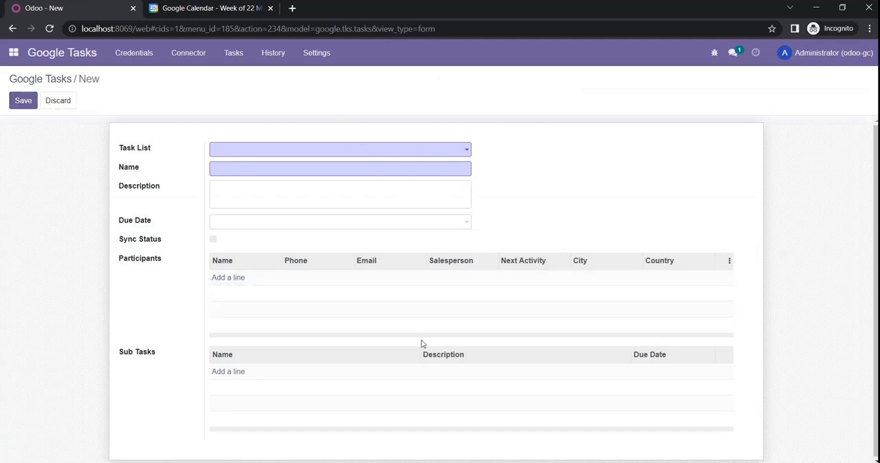
# Compare the task lists offered for the new task with the lists in Google Calendar's Tasks pane
pyautogui.click(449, 153)
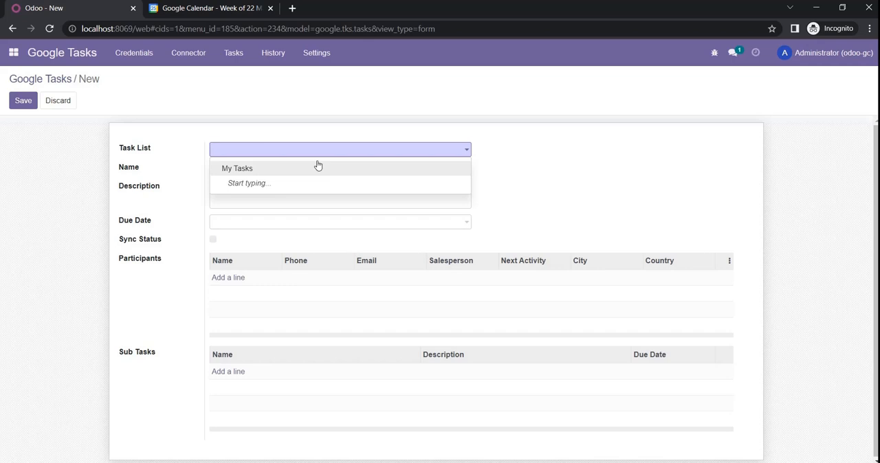
pyautogui.click(180, 11)
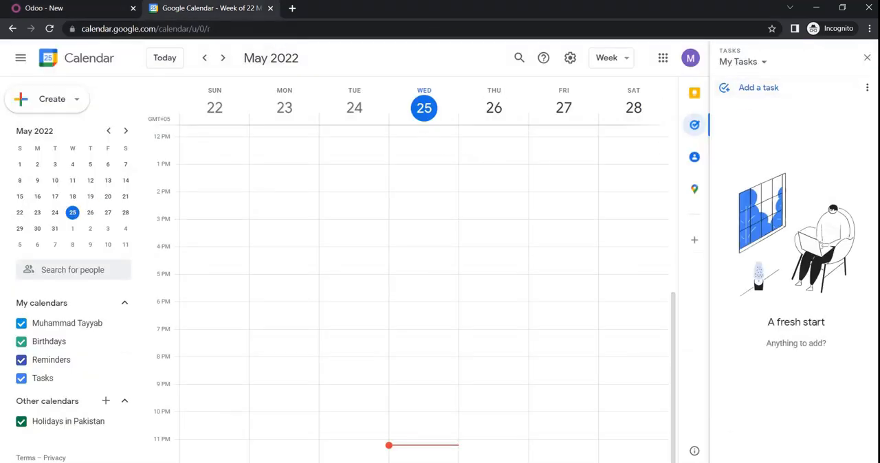
pyautogui.click(757, 65)
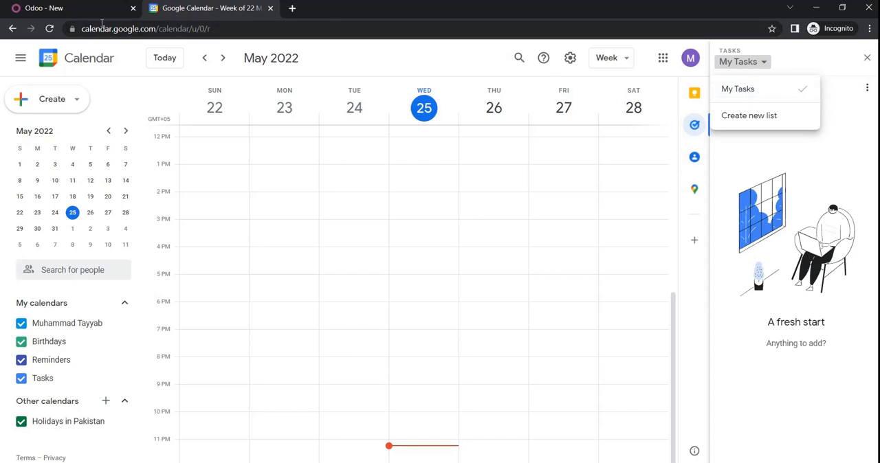
pyautogui.click(72, 10)
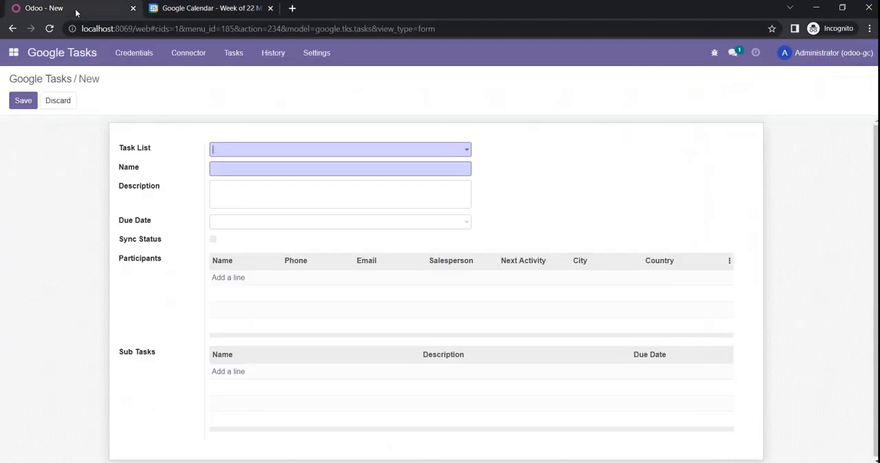
pyautogui.click(416, 153)
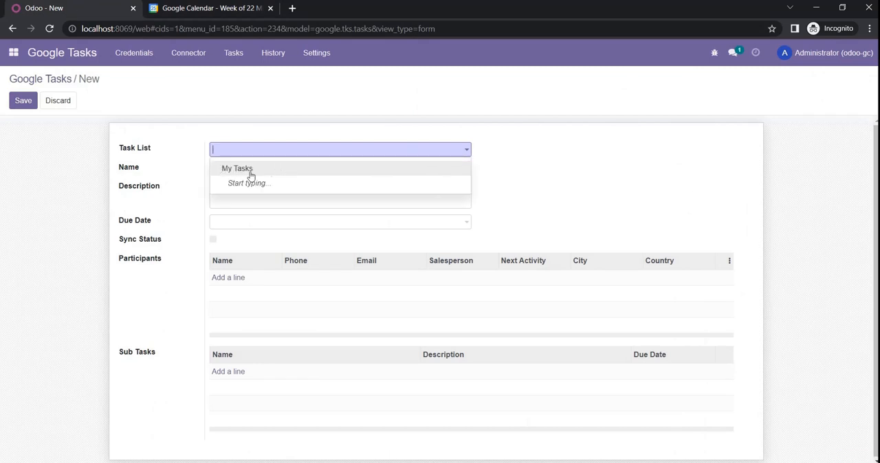
pyautogui.click(576, 191)
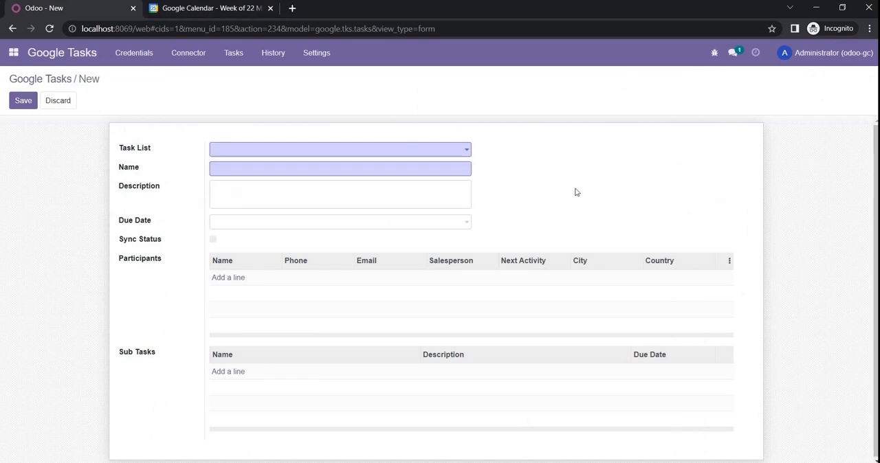
# Assign the new task to the My Tasks list, name it "Export testing" and describe it as "export testing desc"
pyautogui.click(371, 151)
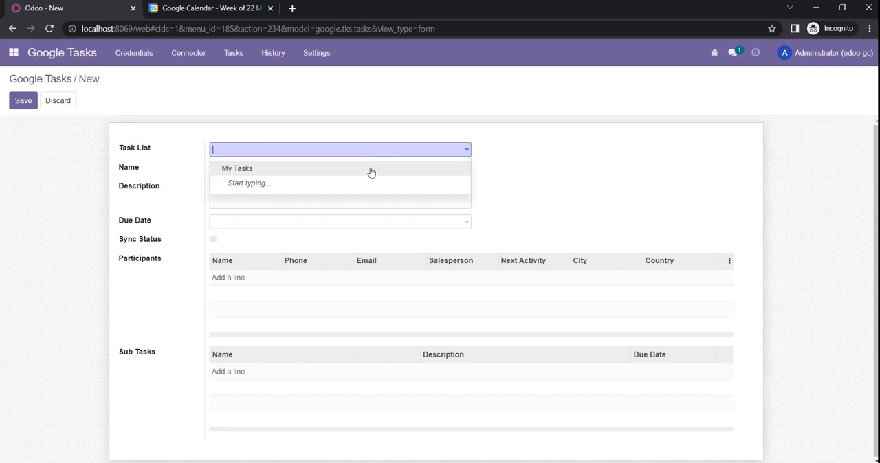
pyautogui.click(371, 173)
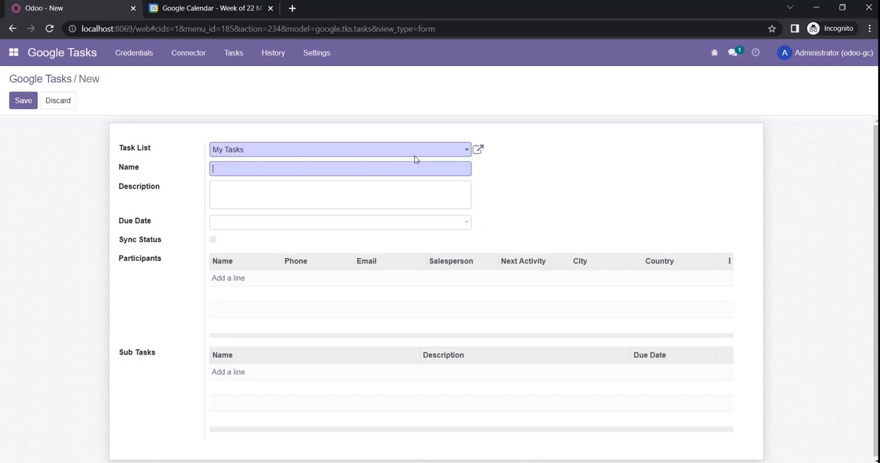
pyautogui.write('Export ')
pyautogui.write('ts')
pyautogui.write('sting')
pyautogui.press('Tab')
pyautogui.write('exp')
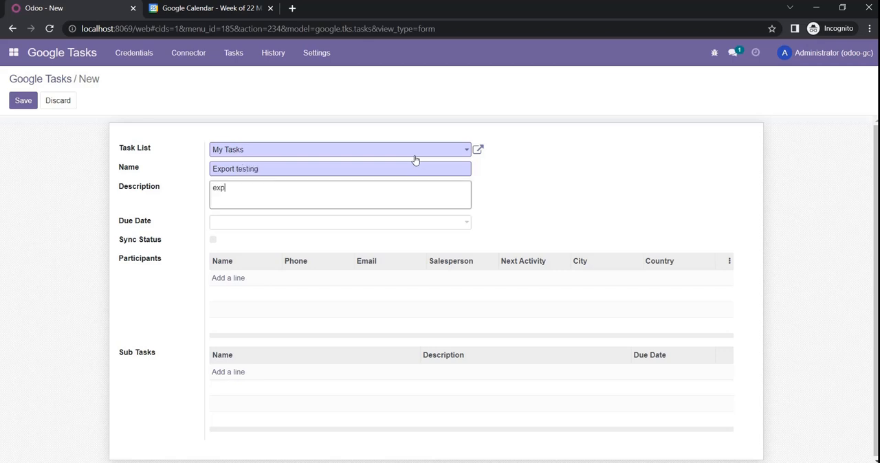
pyautogui.write('ort testing desc')
# Set the task's due date to 05/25/2022
pyautogui.click(432, 226)
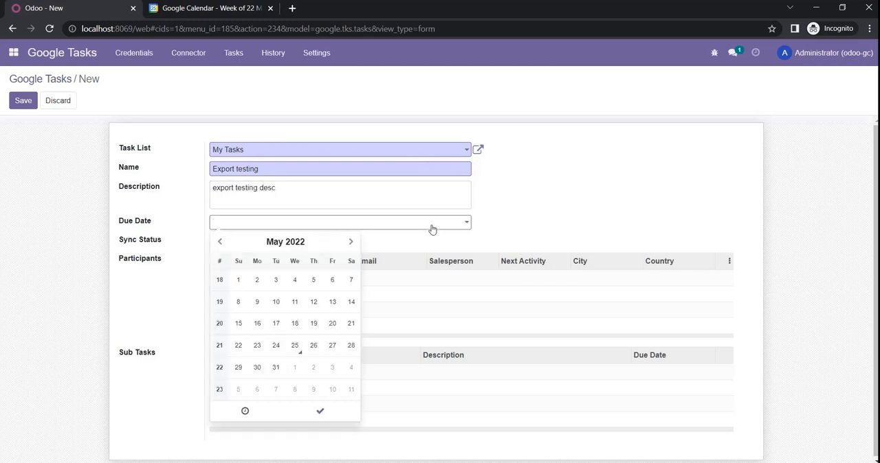
pyautogui.click(294, 345)
pyautogui.click(319, 411)
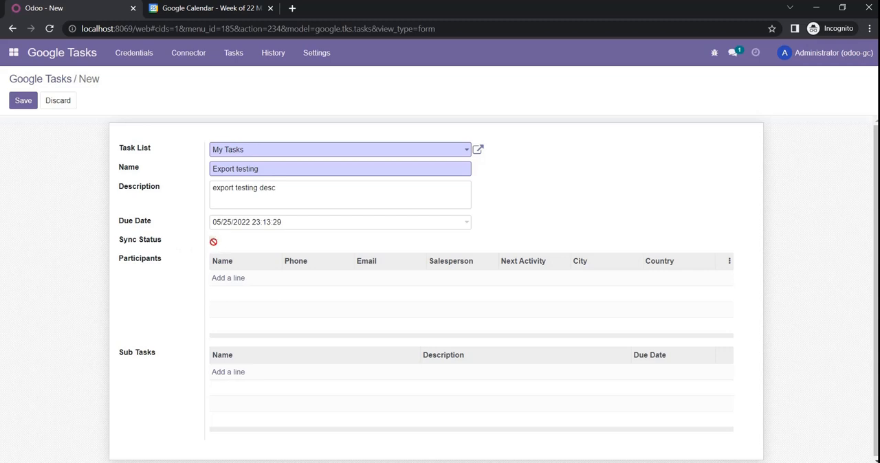
# Add the second listed contact as a participant of the task
pyautogui.click(233, 280)
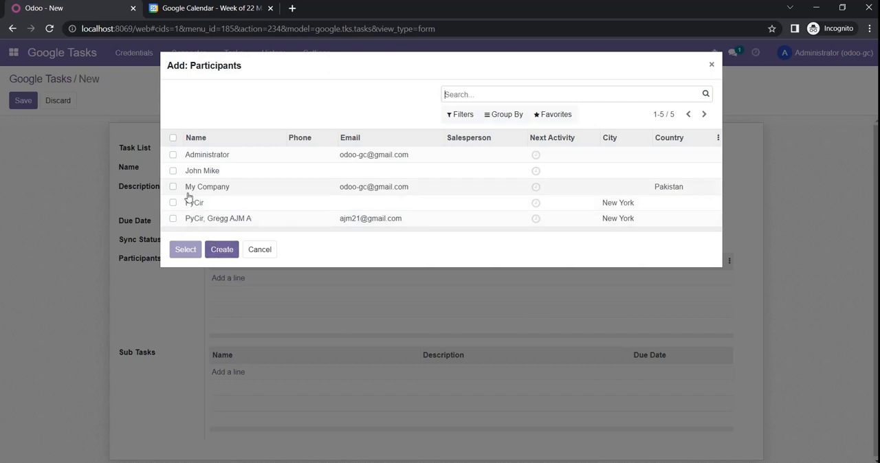
pyautogui.click(172, 172)
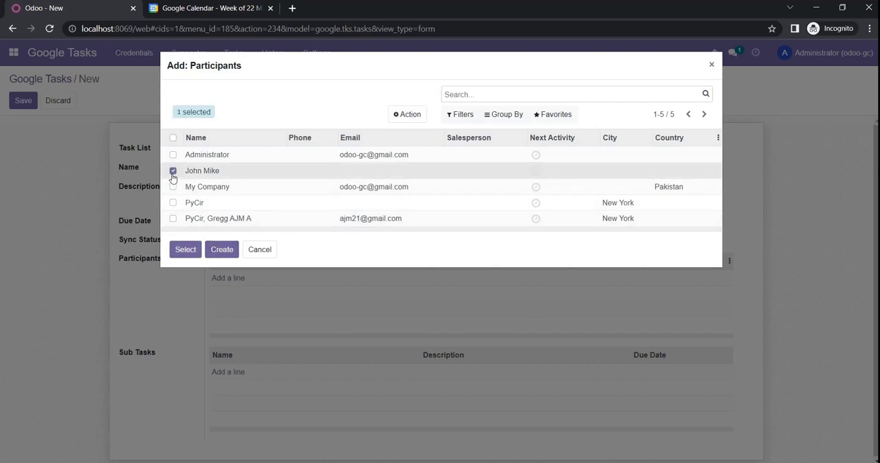
pyautogui.click(185, 250)
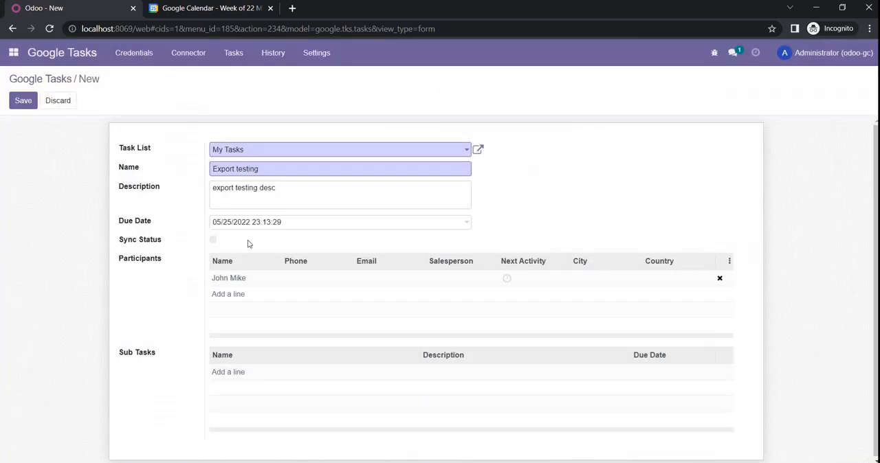
# Create a sub task named "Export sub task testing" with the description "desc"
pyautogui.click(234, 373)
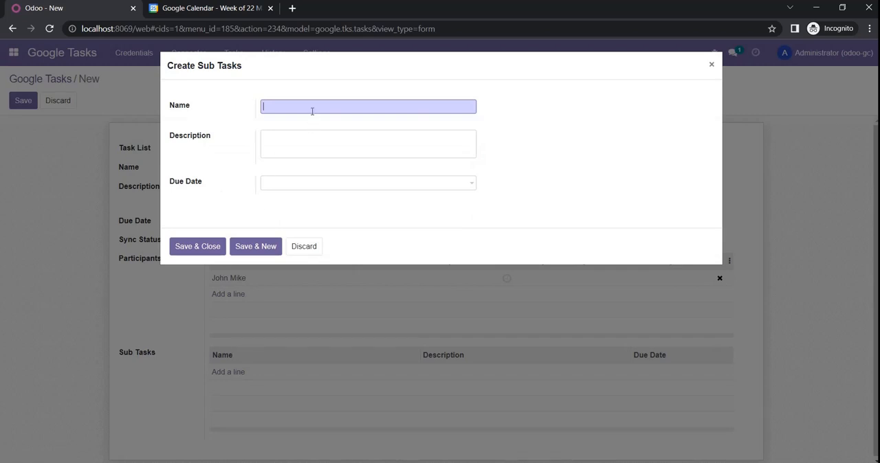
pyautogui.write('Export sub task testing')
pyautogui.press('Tab')
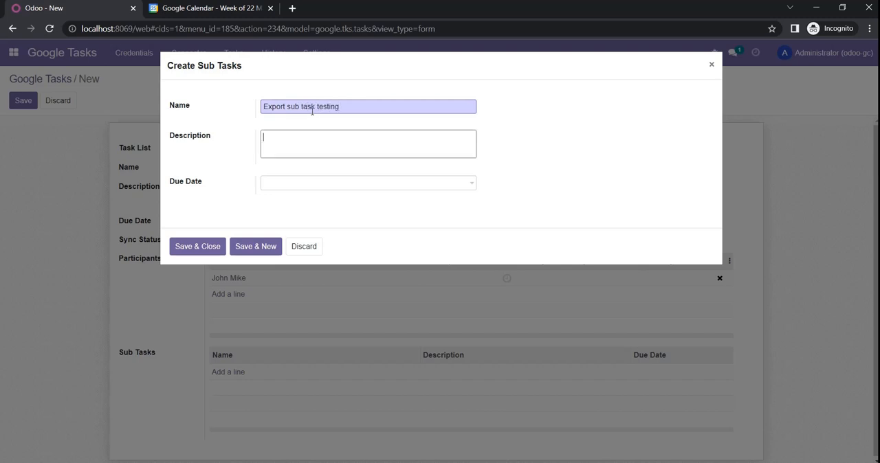
pyautogui.write('desc')
# Set the sub task's due date to 05/26/2022 and save both the sub task and its parent task
pyautogui.click(346, 183)
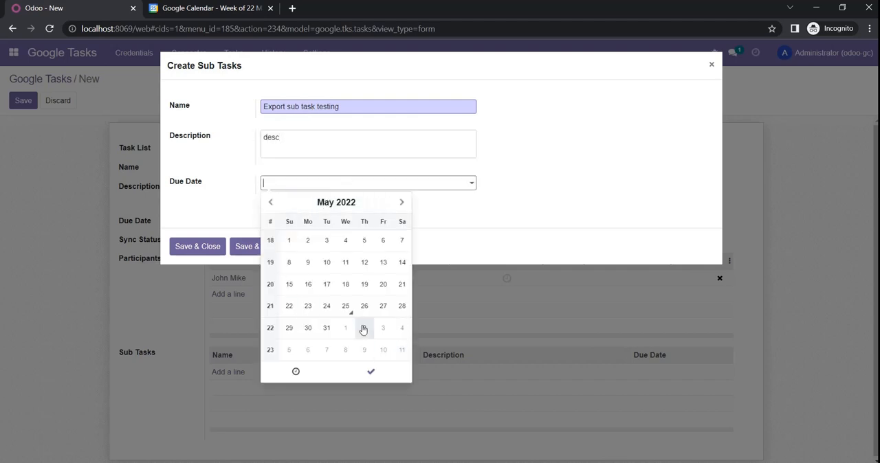
pyautogui.click(346, 306)
pyautogui.click(364, 307)
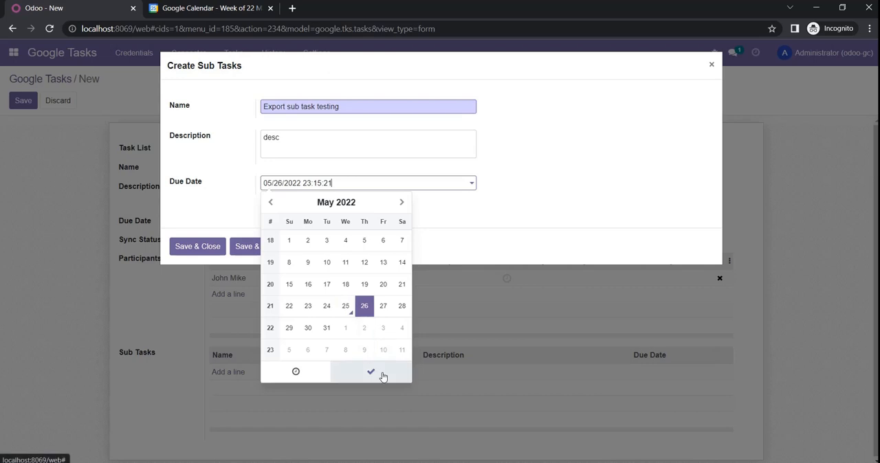
pyautogui.click(382, 372)
pyautogui.click(189, 250)
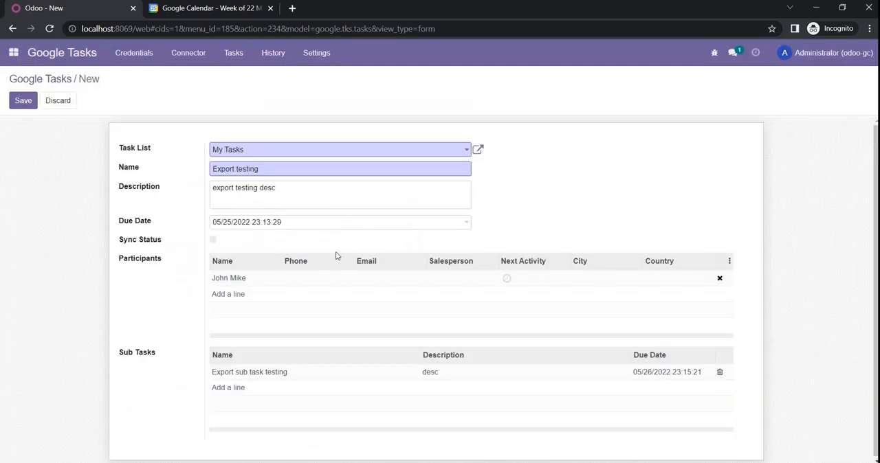
pyautogui.click(23, 102)
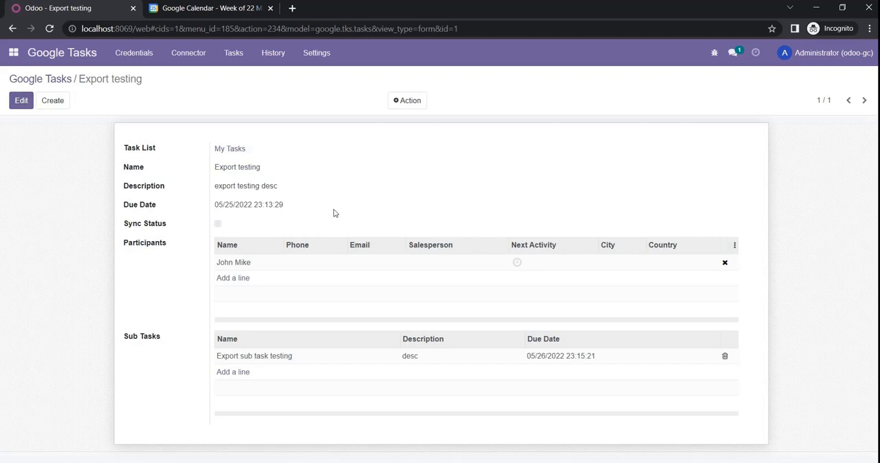
# Run a connector sync with only Export enabled to send the task to Google
pyautogui.click(193, 65)
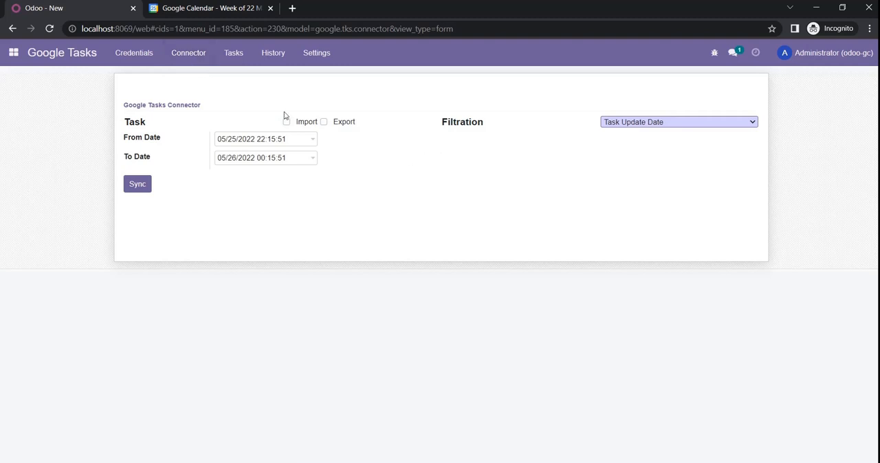
pyautogui.click(324, 122)
pyautogui.click(136, 187)
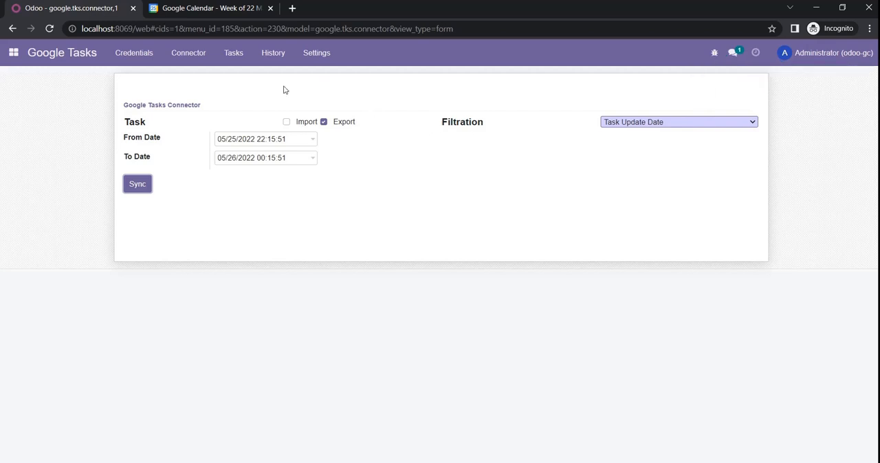
# Review the export history, then switch to Google Calendar and check the exported task and sub task in the My Tasks list
pyautogui.click(273, 59)
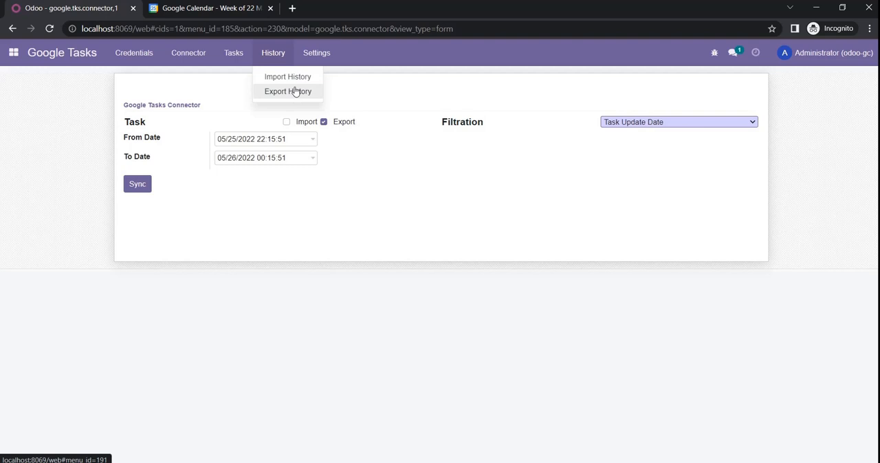
pyautogui.click(294, 92)
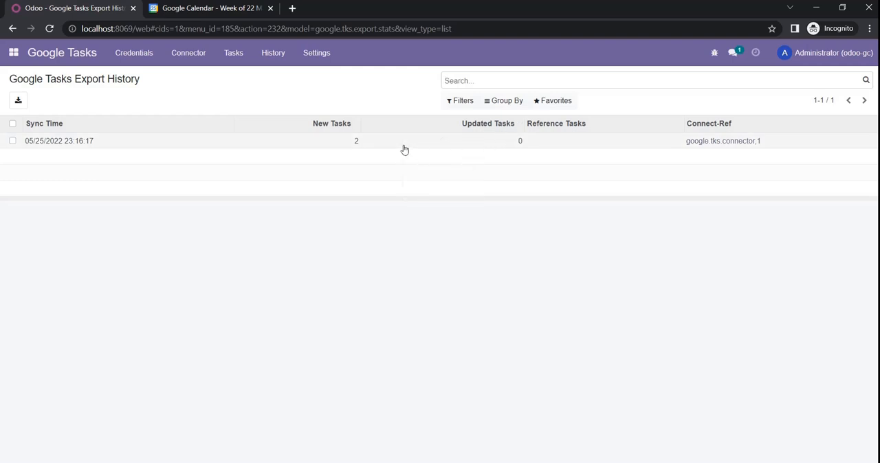
pyautogui.click(217, 8)
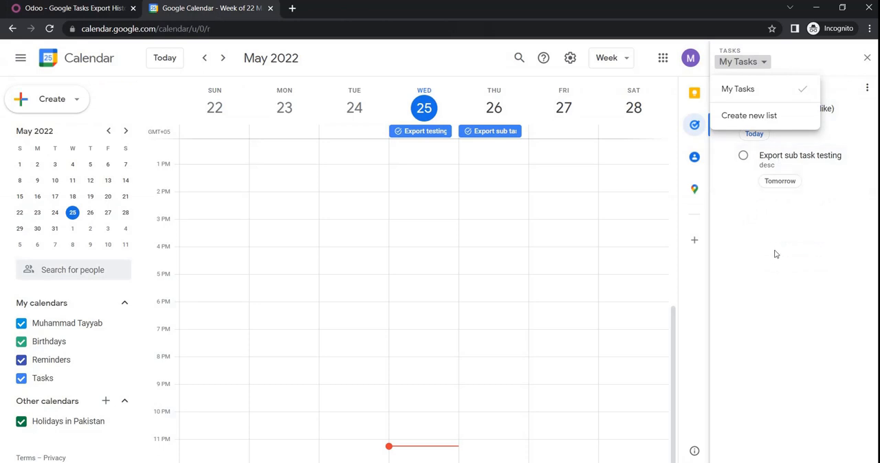
pyautogui.click(775, 255)
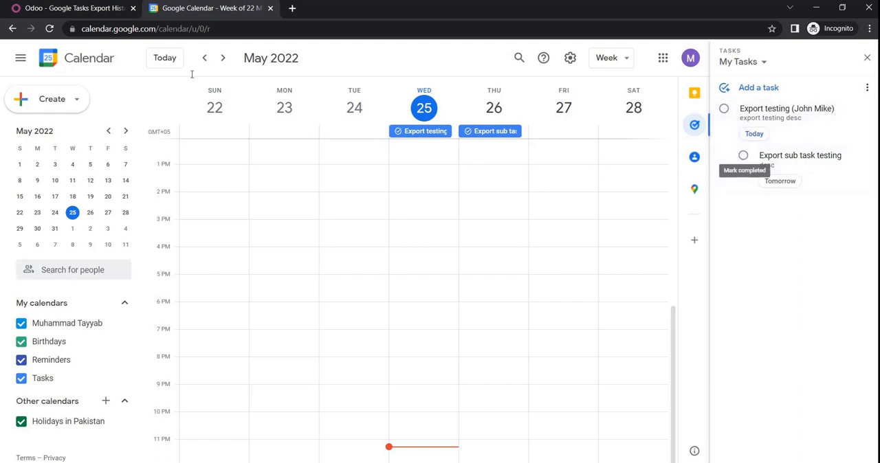
# Open a new connector form in Odoo, then switch to Google Calendar and create a task list named "Odoo"
pyautogui.click(67, 8)
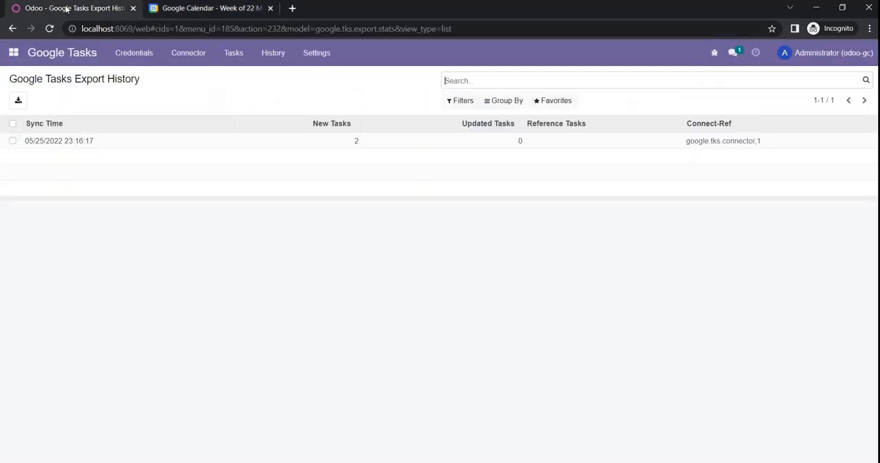
pyautogui.click(190, 62)
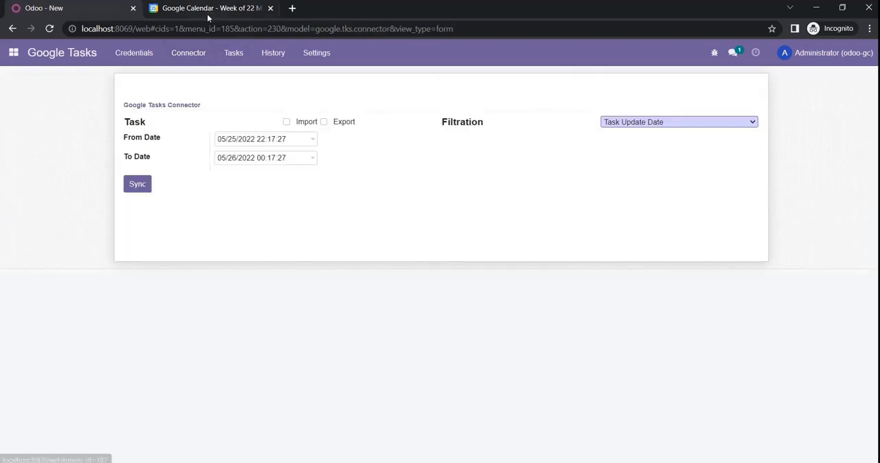
pyautogui.click(207, 14)
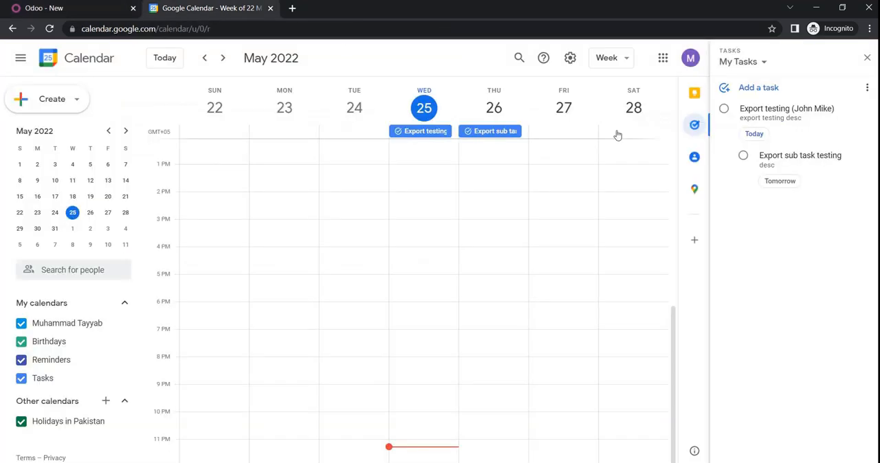
pyautogui.click(749, 63)
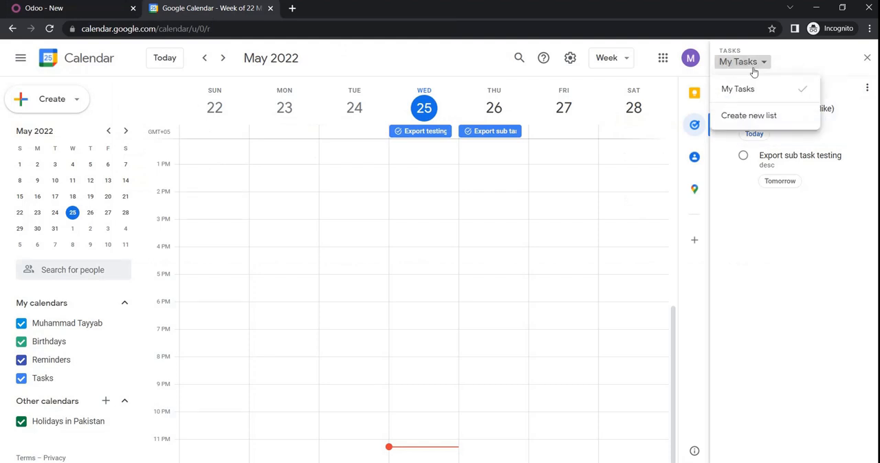
pyautogui.click(760, 118)
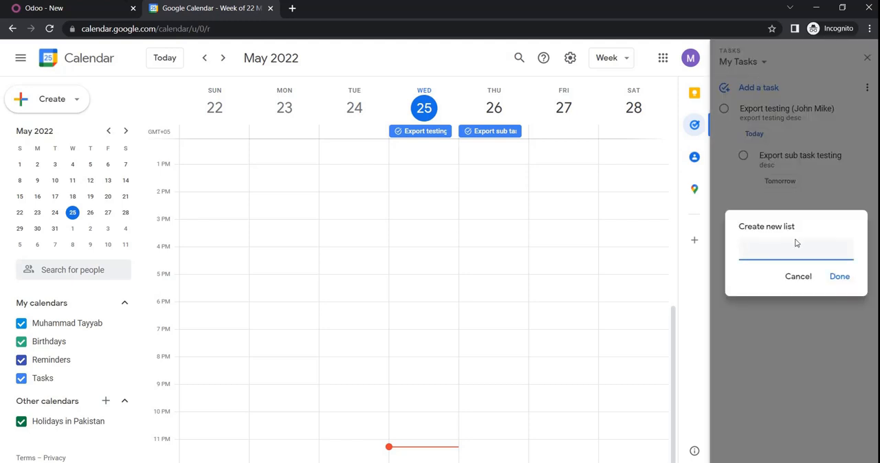
pyautogui.write('Odoo')
pyautogui.click(836, 276)
# Add a task named "Import Tasks" to the Odoo list with the details "desc" and the date May 25, 2022
pyautogui.click(764, 88)
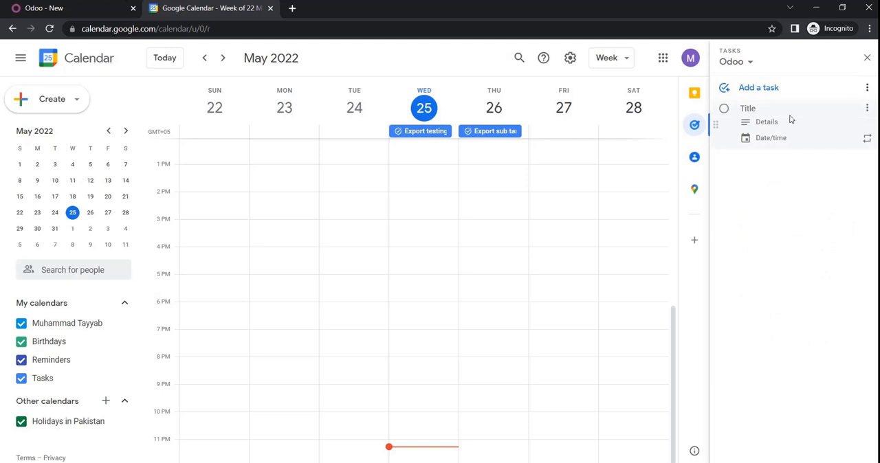
pyautogui.write('Imporet')
pyautogui.write('t')
pyautogui.write(' Tas')
pyautogui.write('ki')
pyautogui.write('s')
pyautogui.click(781, 122)
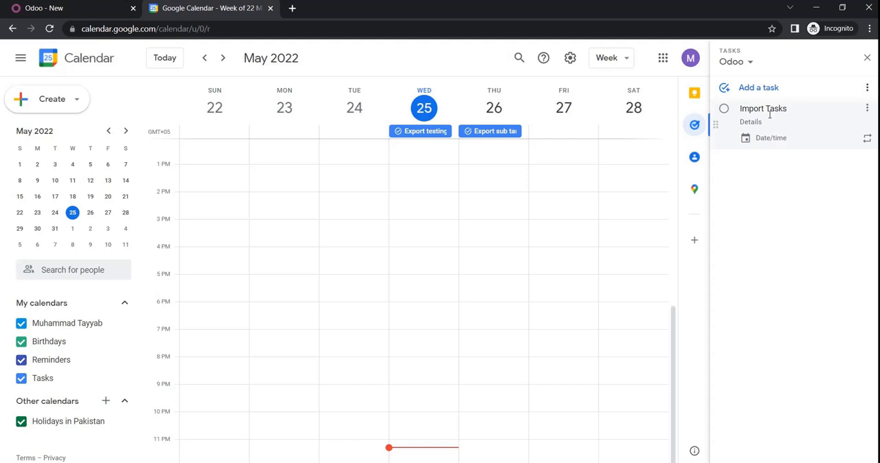
pyautogui.write('desc')
pyautogui.click(793, 147)
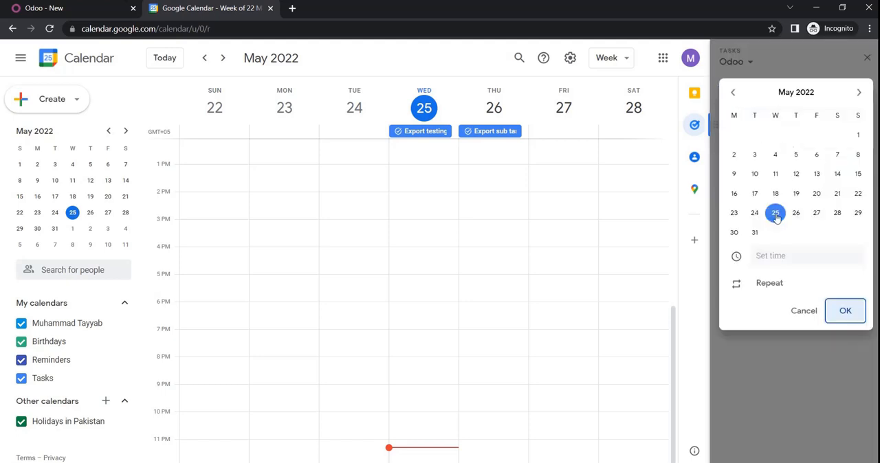
pyautogui.click(846, 313)
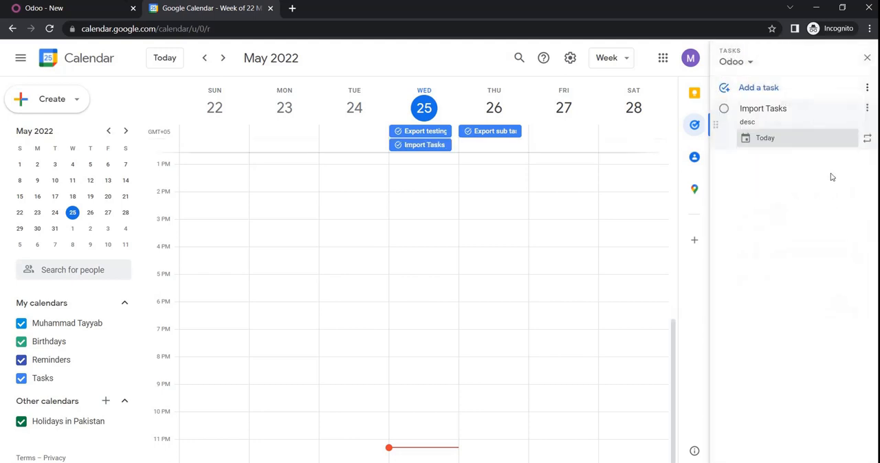
pyautogui.click(782, 173)
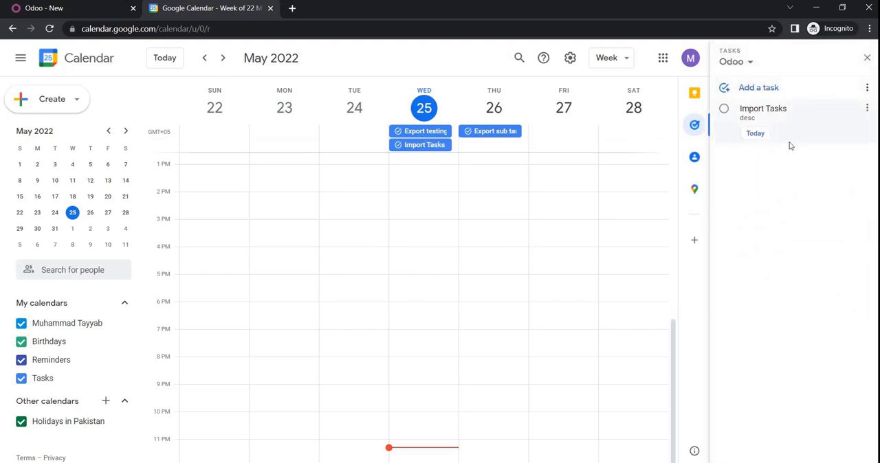
# Add a subtask "import sub 1" to Import Tasks with the details "desc value" and the date May 26, 2022
pyautogui.click(866, 108)
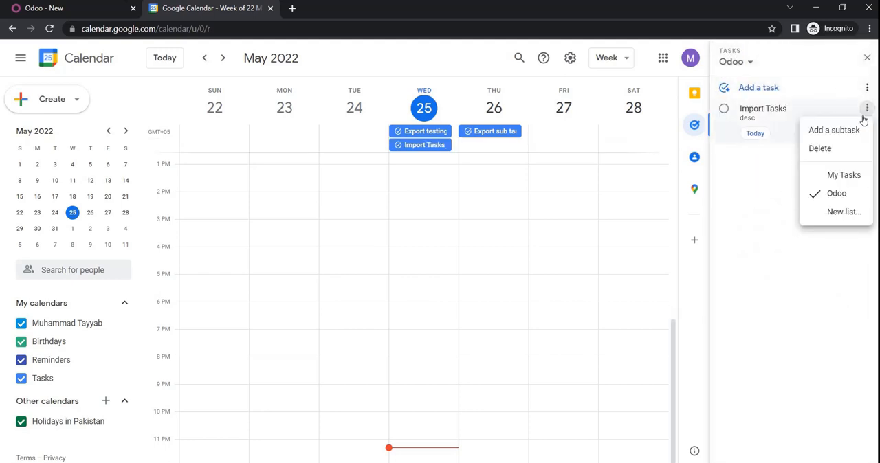
pyautogui.click(839, 131)
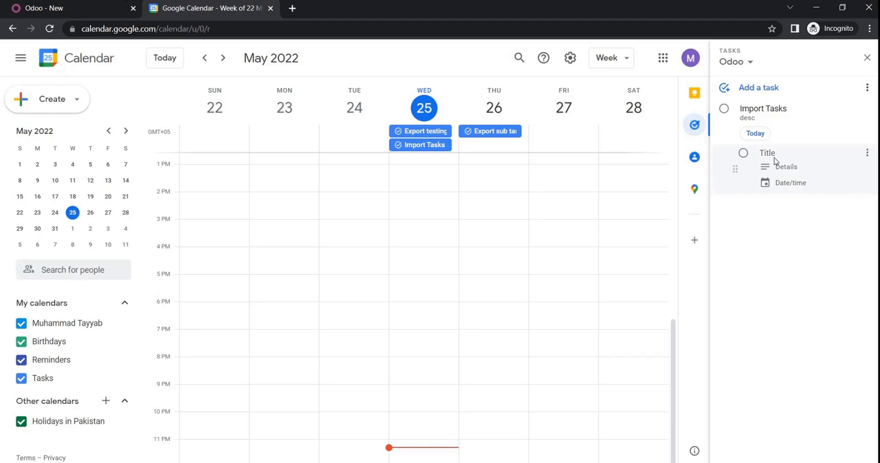
pyautogui.write('import sub 1')
pyautogui.click(792, 167)
pyautogui.write('des')
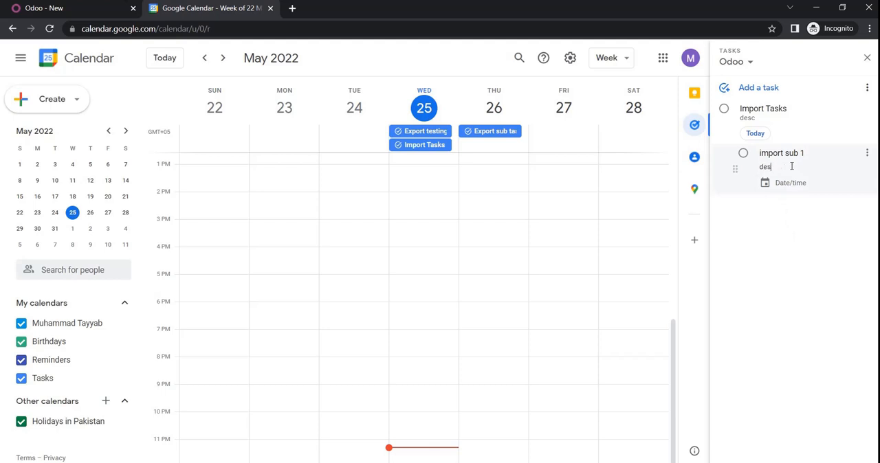
pyautogui.write('c value')
pyautogui.click(792, 182)
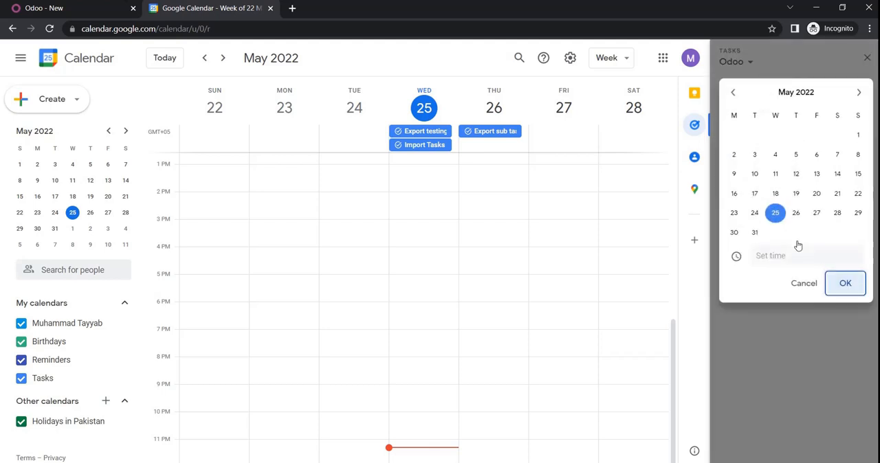
pyautogui.click(795, 212)
pyautogui.click(846, 284)
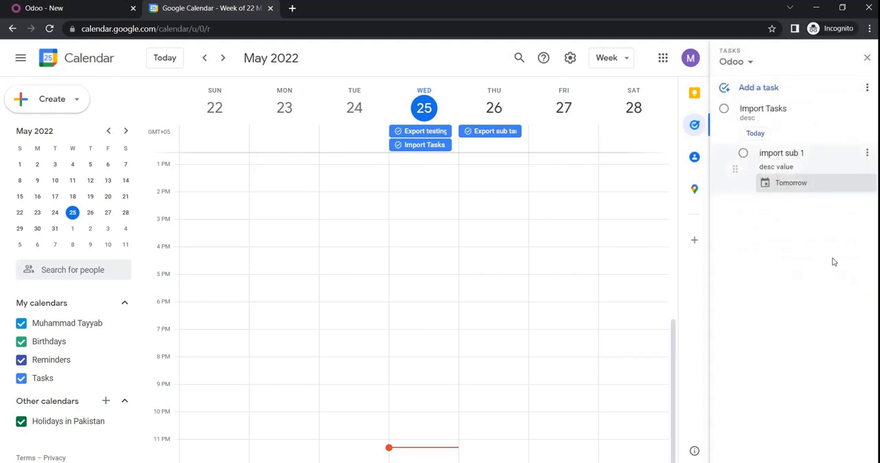
pyautogui.click(867, 87)
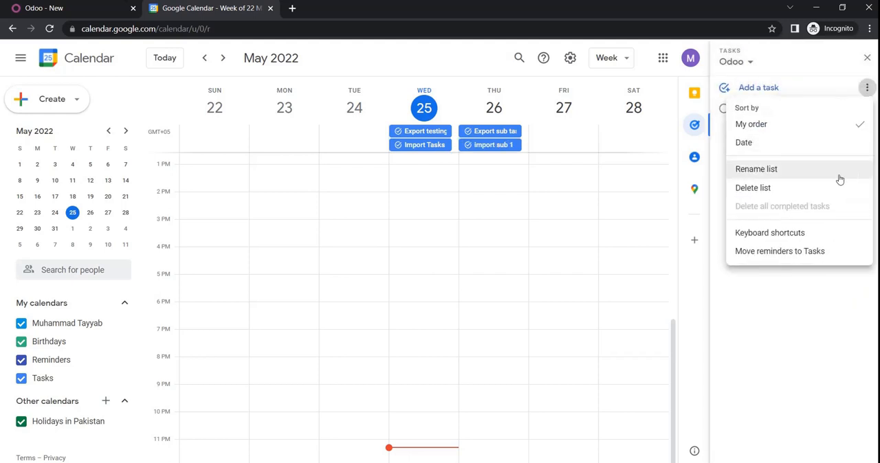
pyautogui.click(818, 301)
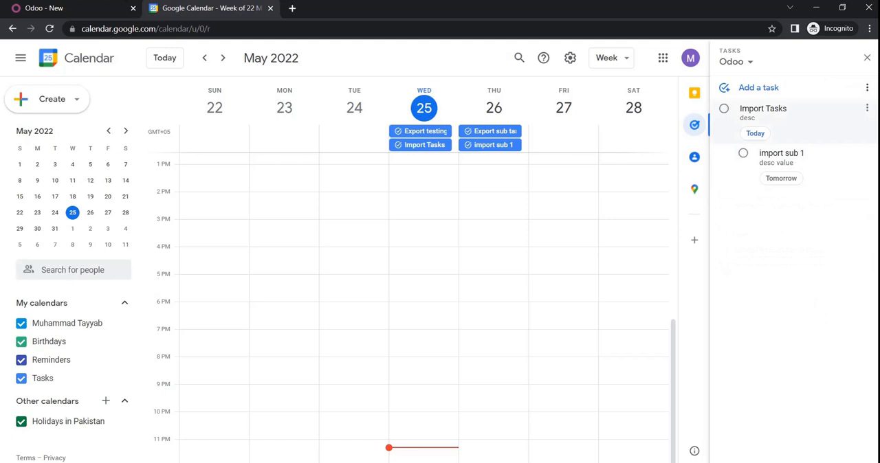
pyautogui.click(867, 87)
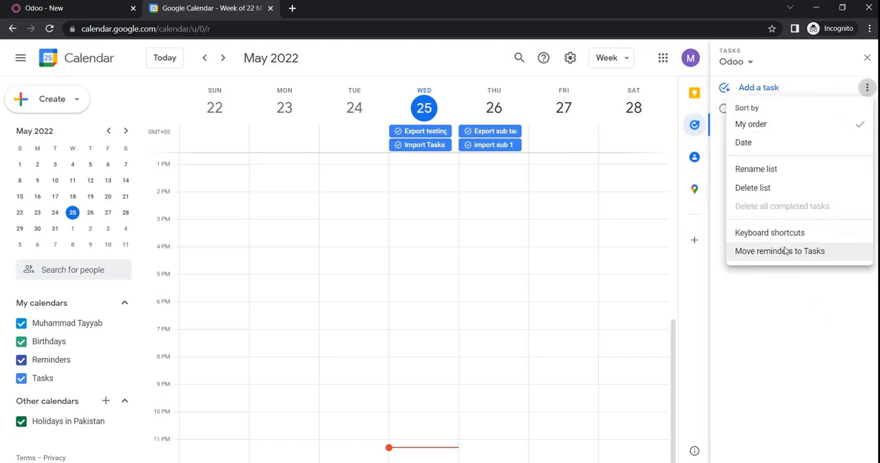
pyautogui.click(799, 295)
pyautogui.click(865, 152)
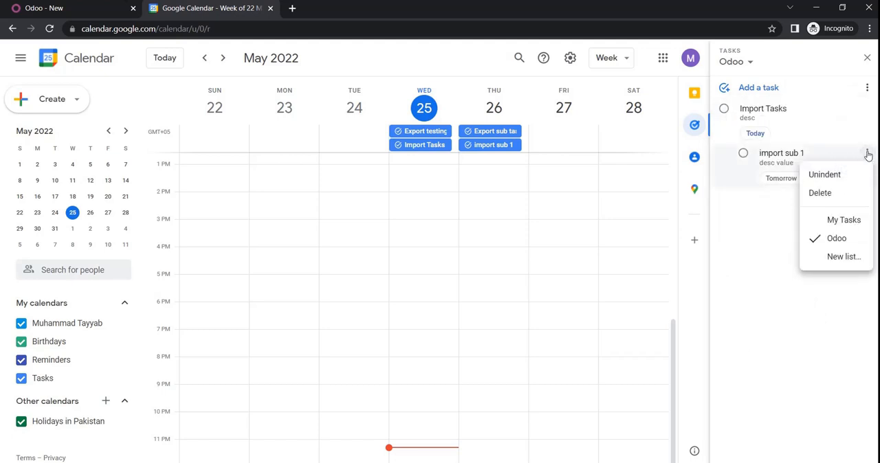
pyautogui.click(866, 117)
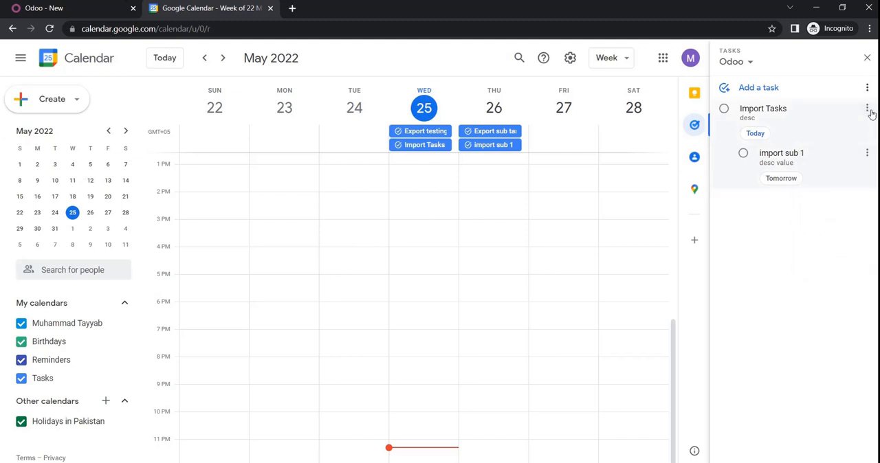
# Add a subtask "import sub 2" to Import Tasks with the details "desc value 2" and the date May 27, 2022
pyautogui.click(867, 110)
pyautogui.click(825, 130)
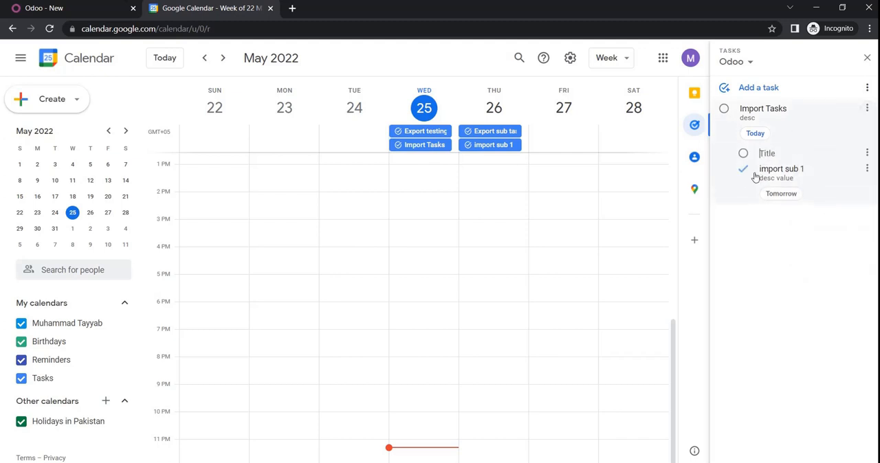
pyautogui.write('import sub ')
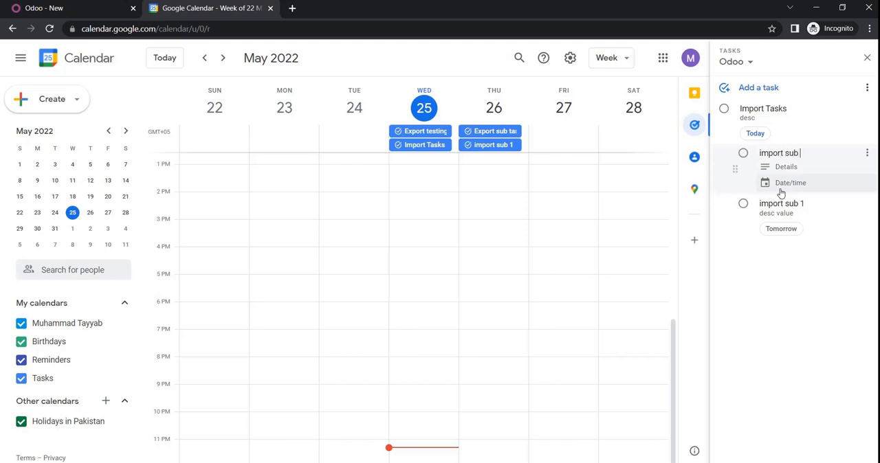
pyautogui.write('2')
pyautogui.click(781, 170)
pyautogui.write('desc value')
pyautogui.click(810, 185)
pyautogui.click(816, 212)
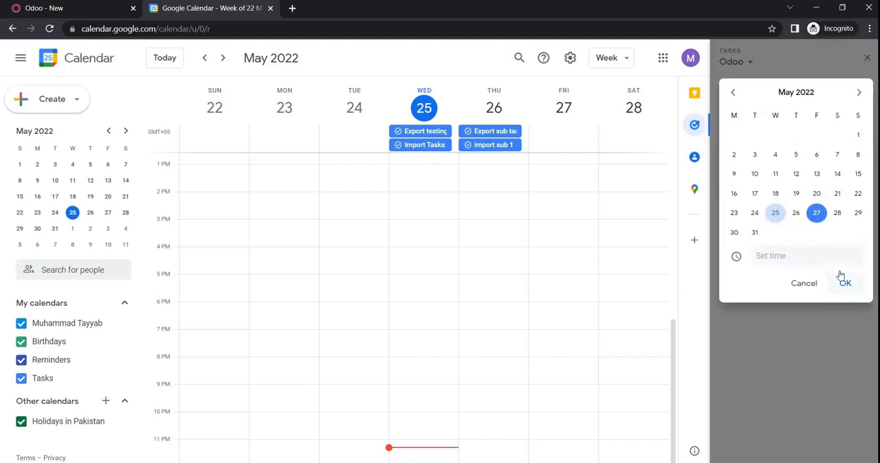
pyautogui.click(845, 282)
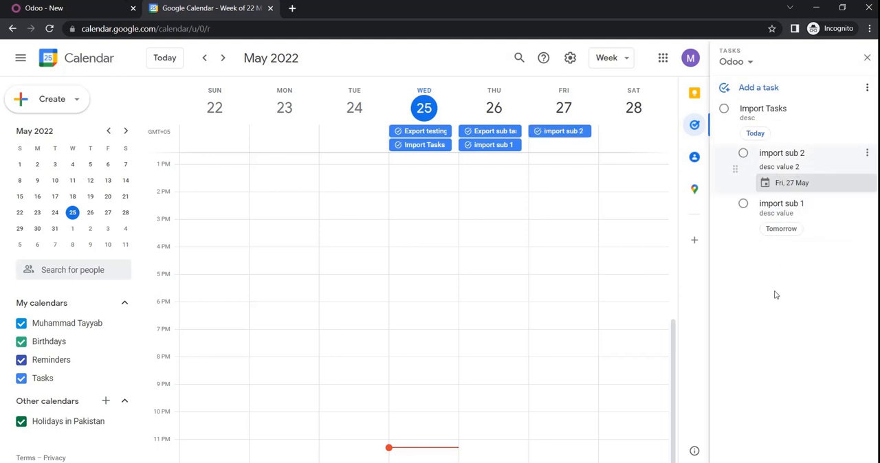
pyautogui.click(776, 295)
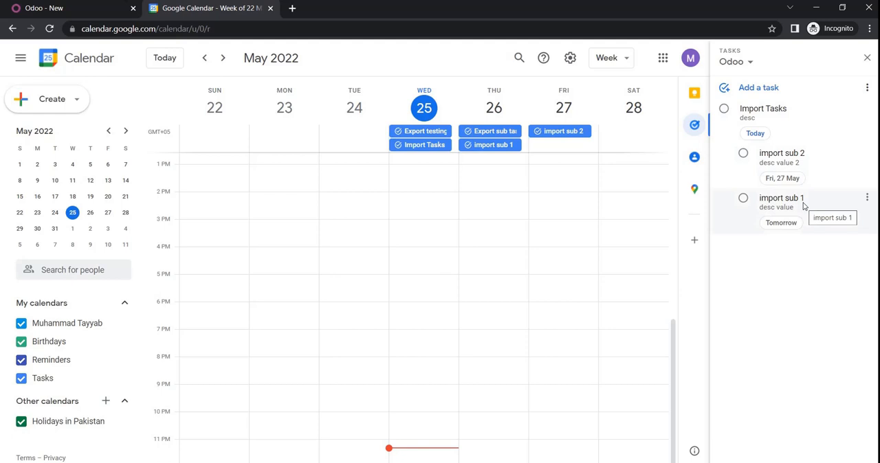
# Append two participants' names, comma-separated in parentheses, to the title of the Import Tasks task and return to the Odoo connector form
pyautogui.click(70, 9)
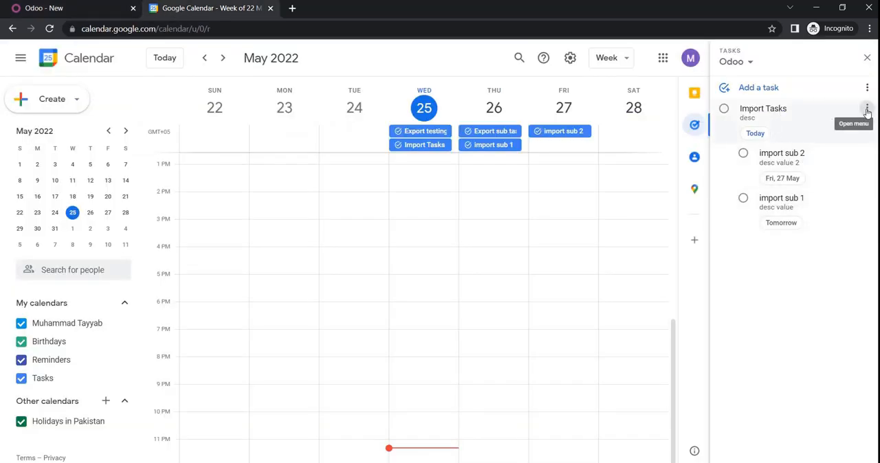
pyautogui.click(867, 109)
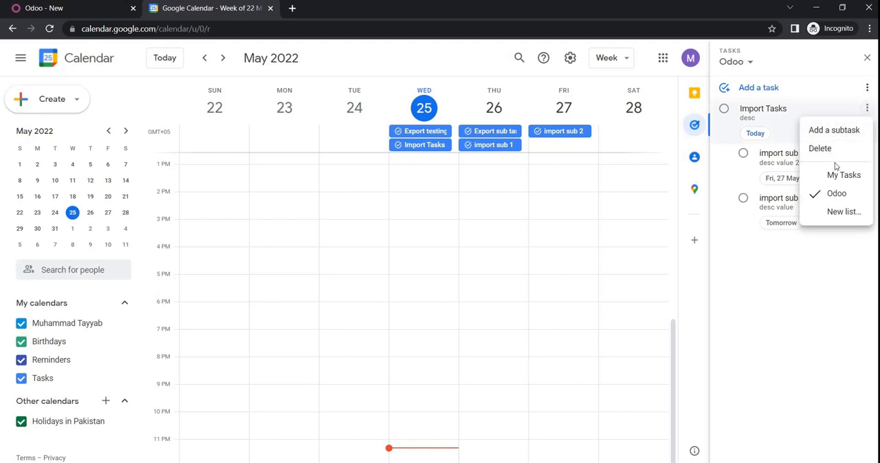
pyautogui.click(788, 109)
pyautogui.tripleClick(790, 108)
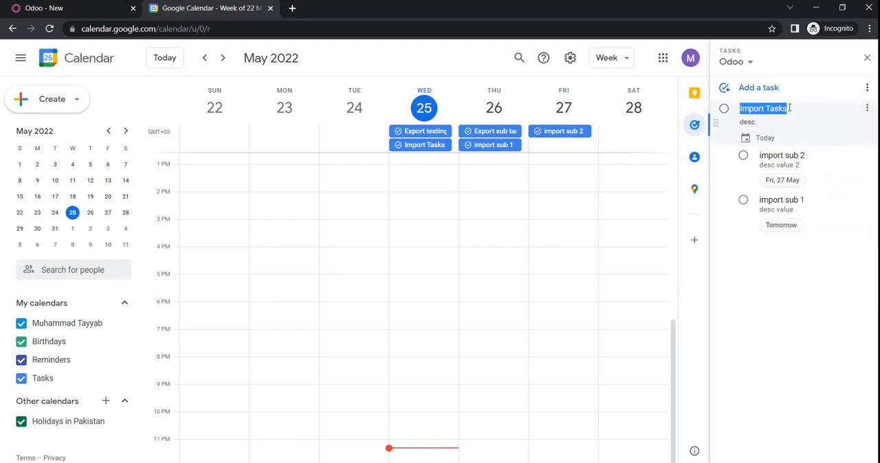
pyautogui.click(792, 108)
pyautogui.write('(')
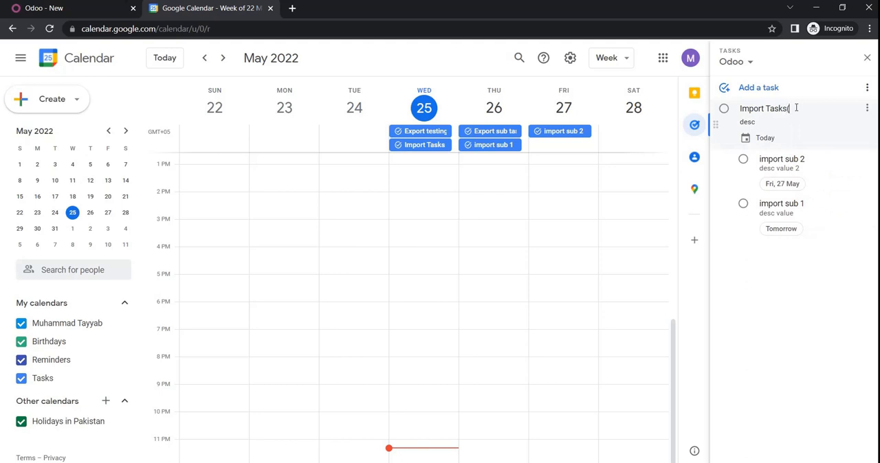
pyautogui.write(')')
pyautogui.press('Left')
pyautogui.write('Mike')
pyautogui.write(',')
pyautogui.write('Law')
pyautogui.click(805, 342)
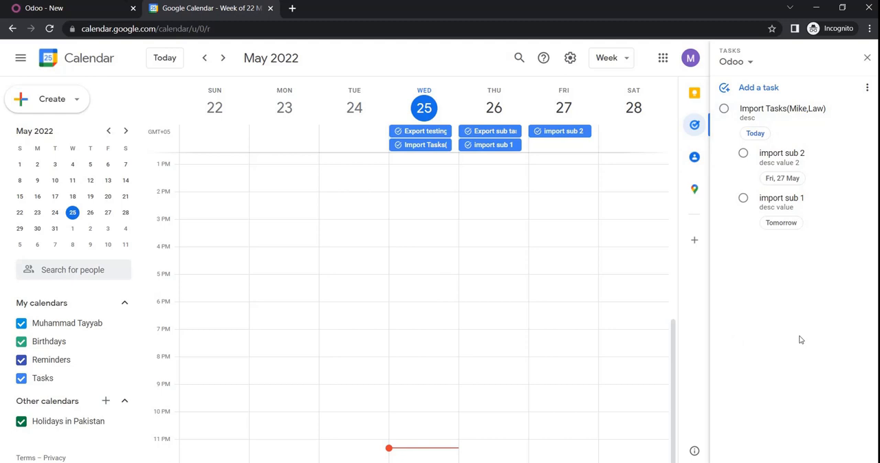
pyautogui.click(102, 11)
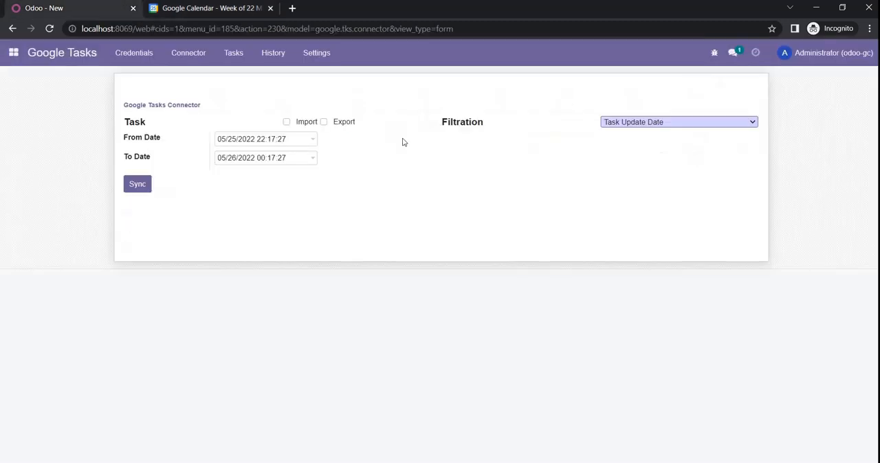
# Enable the automatic Google Tasks import in the cron job settings with one call at a 1-minute interval, and save the configuration
pyautogui.click(332, 64)
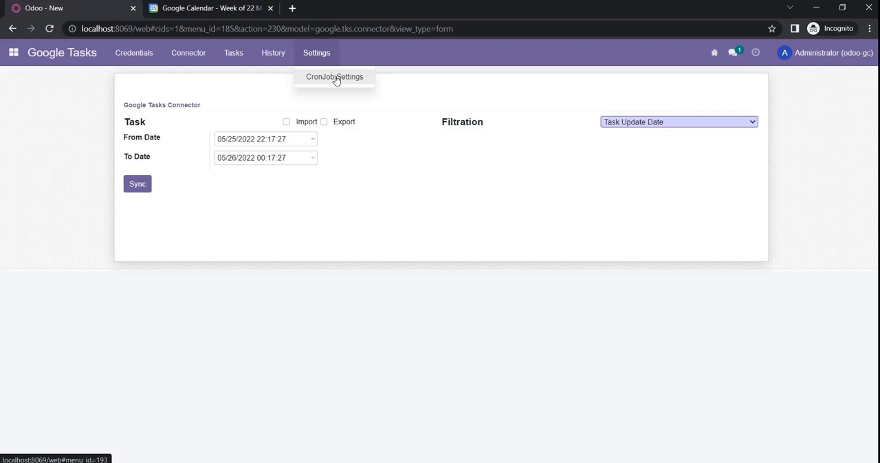
pyautogui.click(337, 77)
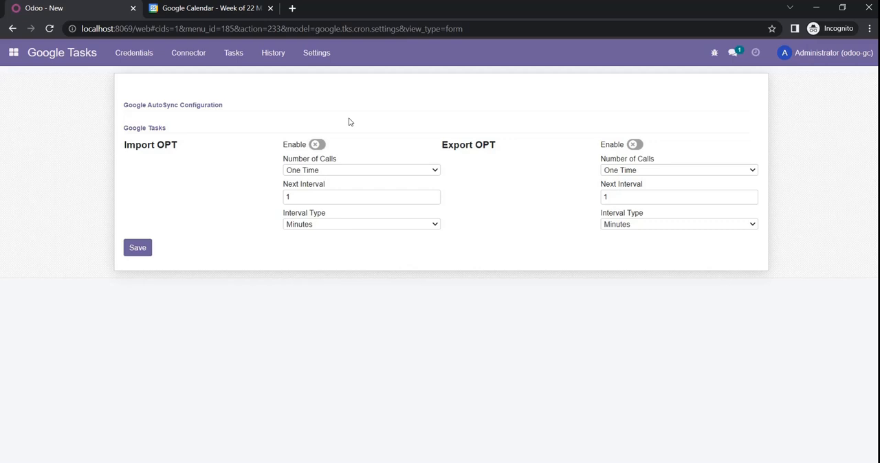
pyautogui.click(341, 172)
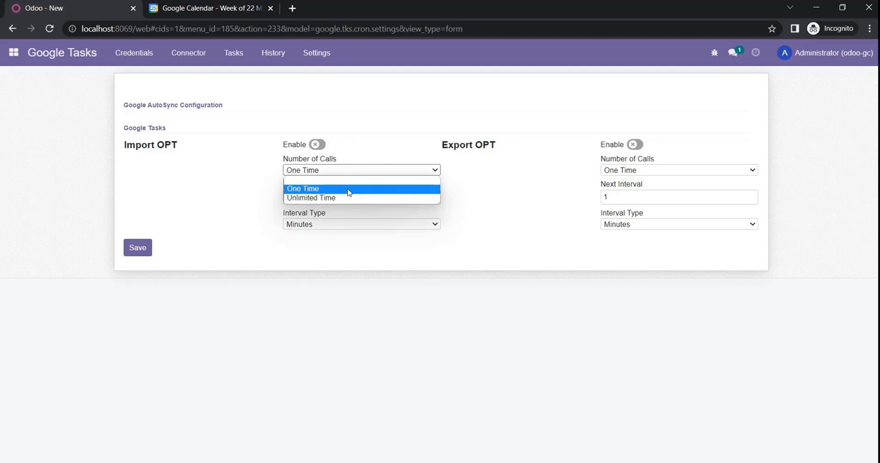
pyautogui.click(471, 199)
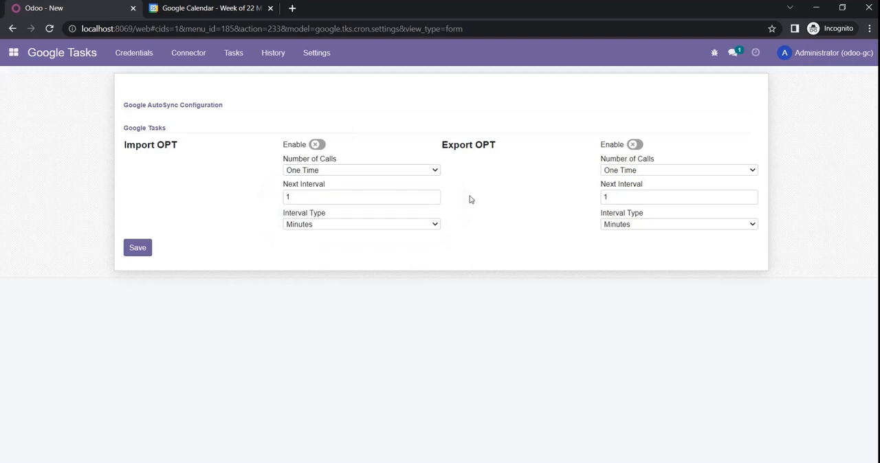
pyautogui.click(329, 224)
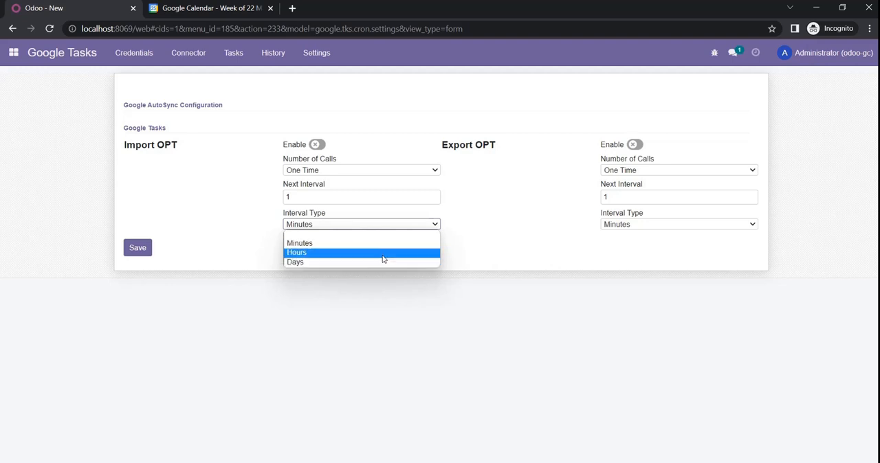
pyautogui.click(551, 244)
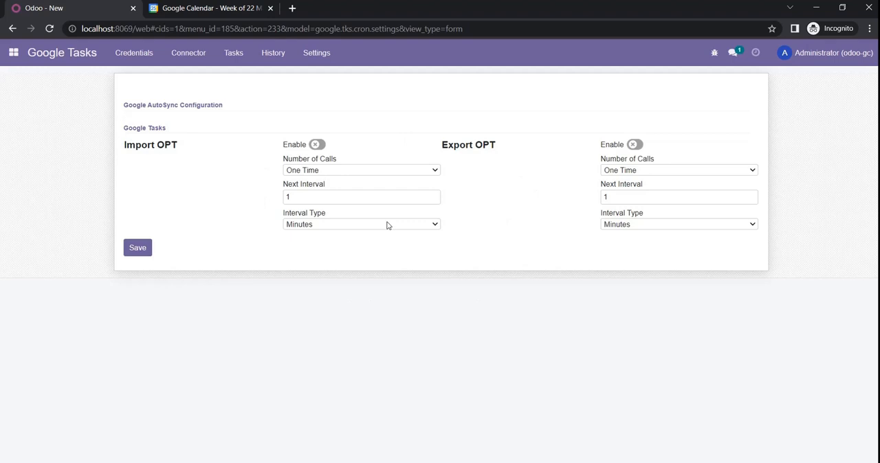
pyautogui.click(316, 146)
pyautogui.click(139, 249)
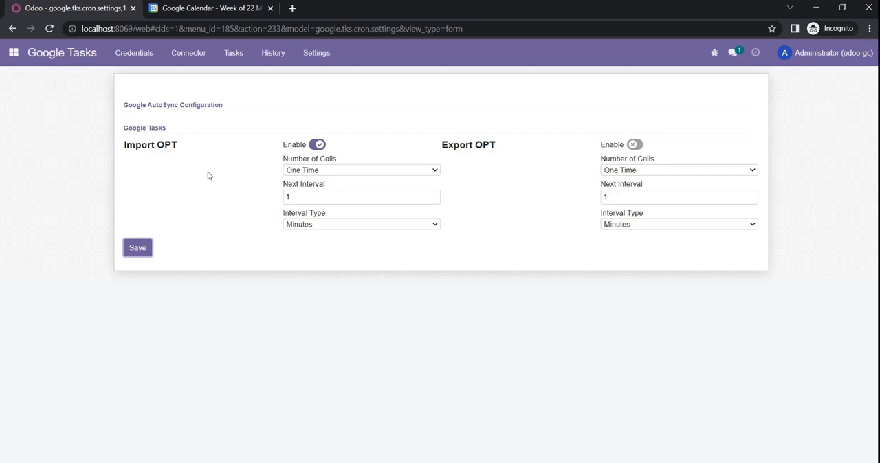
# Refresh the Odoo task list and open the Import Tasks record to check its participants and subtasks
pyautogui.click(233, 53)
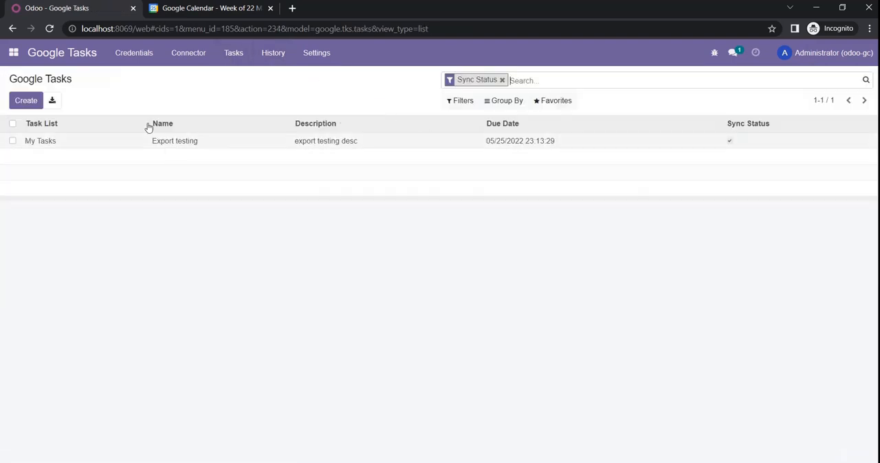
pyautogui.click(49, 29)
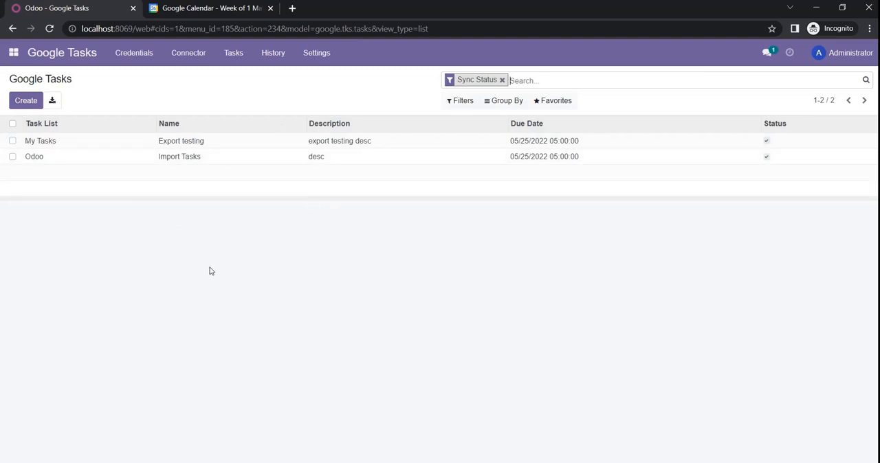
pyautogui.click(194, 160)
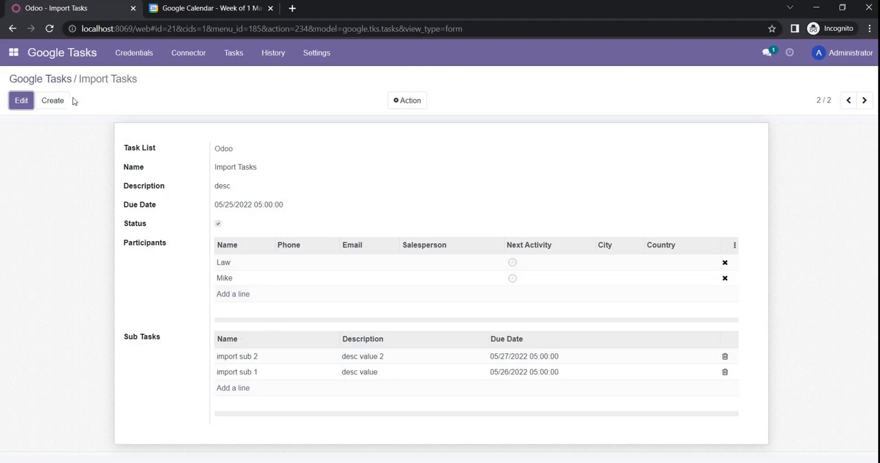
# Review the Google Tasks import history and return to the connector form
pyautogui.click(275, 54)
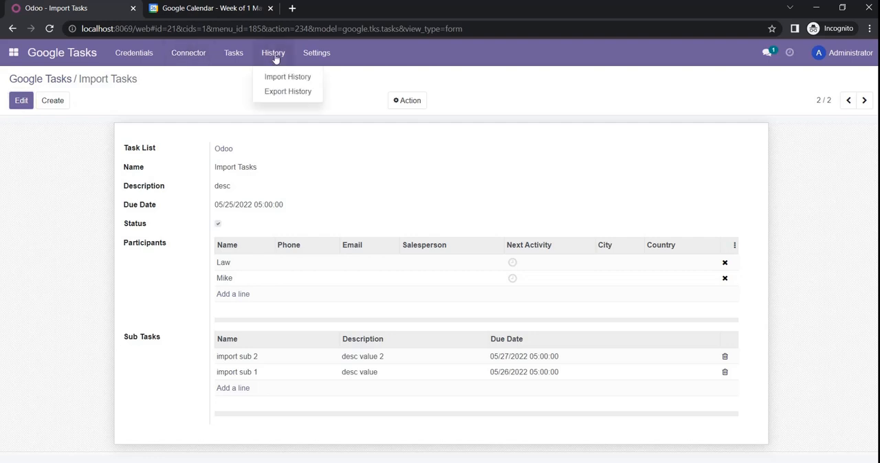
pyautogui.click(291, 77)
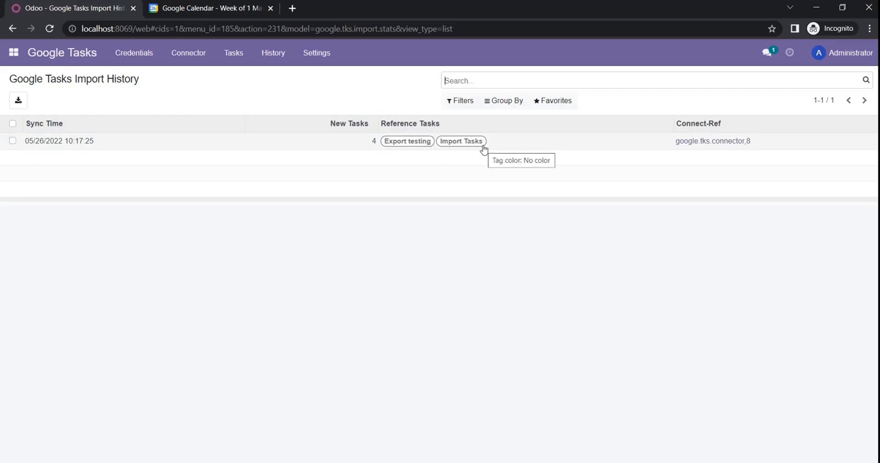
pyautogui.click(187, 61)
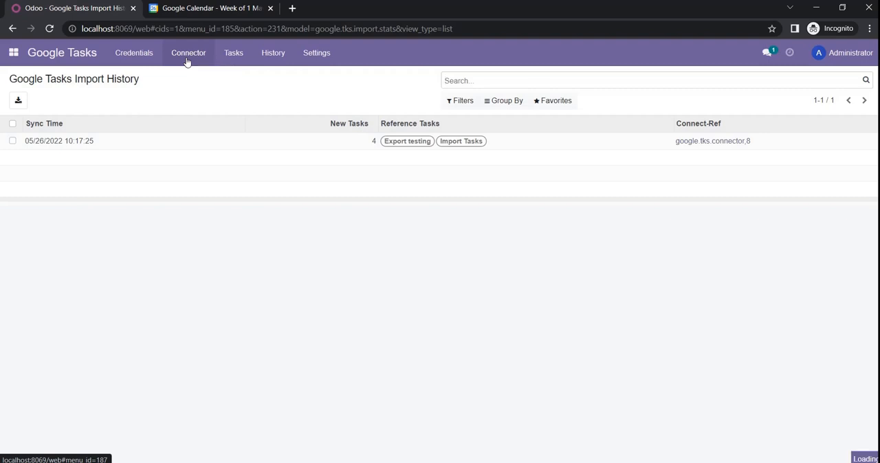